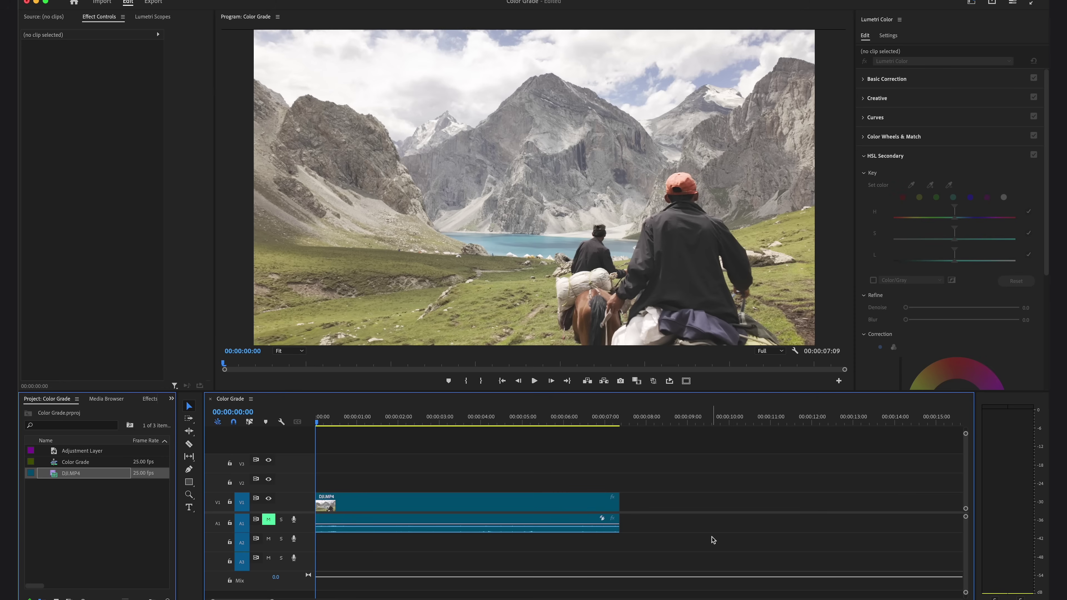
Step: Open DJI.MP4's Interpret Footage colour settings and list the available input LUTs
{"action": "left_click", "coordinate": [47, 397]}
{"action": "left_click", "coordinate": [69, 474]}
{"action": "right_click", "coordinate": [78, 474]}
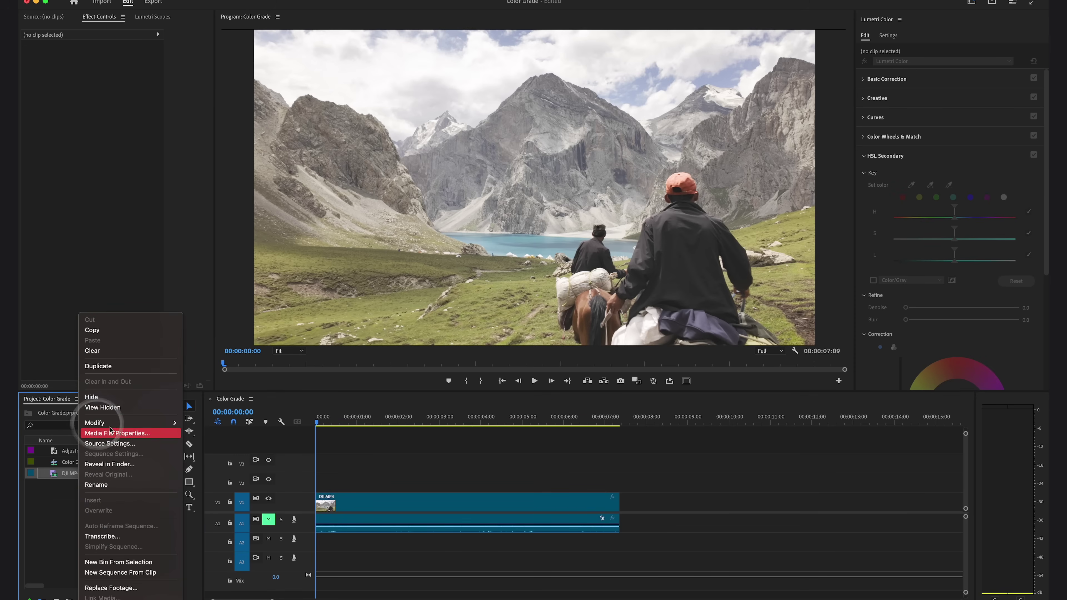
{"action": "mouse_move", "coordinate": [124, 425]}
{"action": "left_click", "coordinate": [215, 443]}
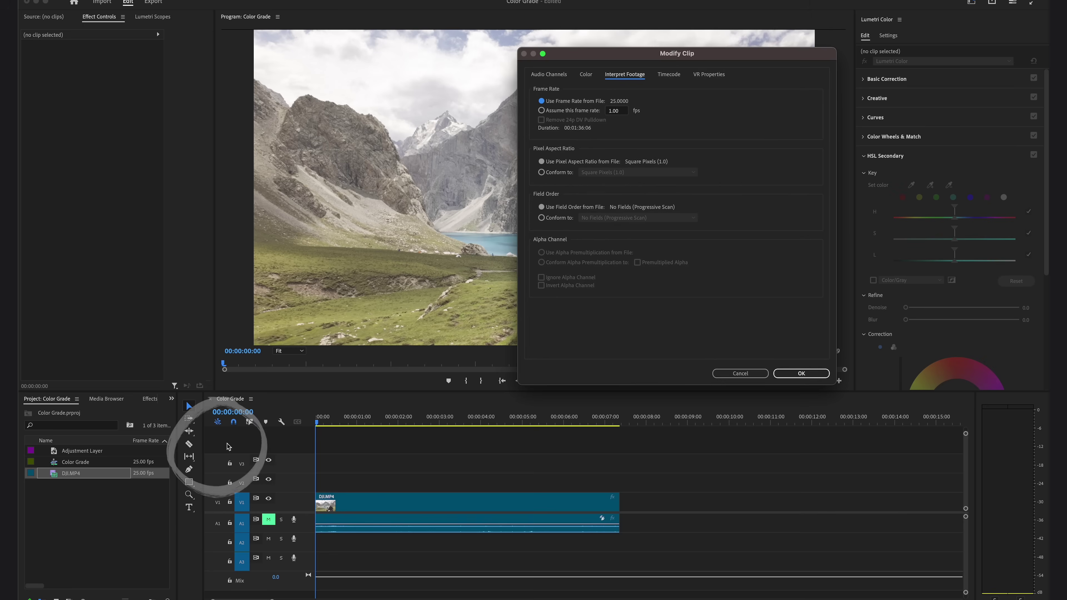
{"action": "left_click", "coordinate": [586, 74]}
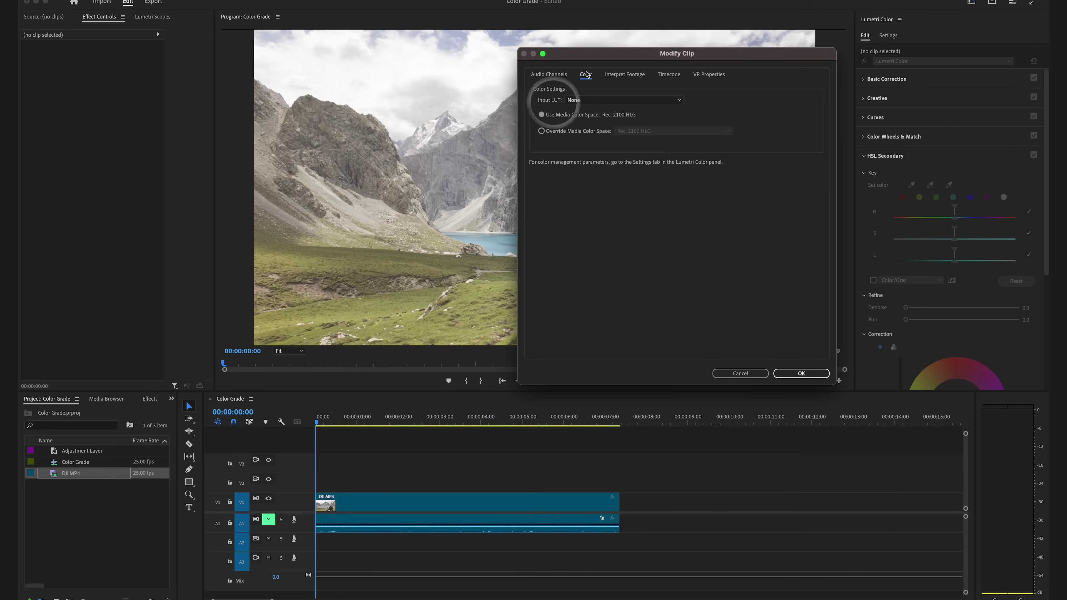
{"action": "left_click", "coordinate": [656, 99]}
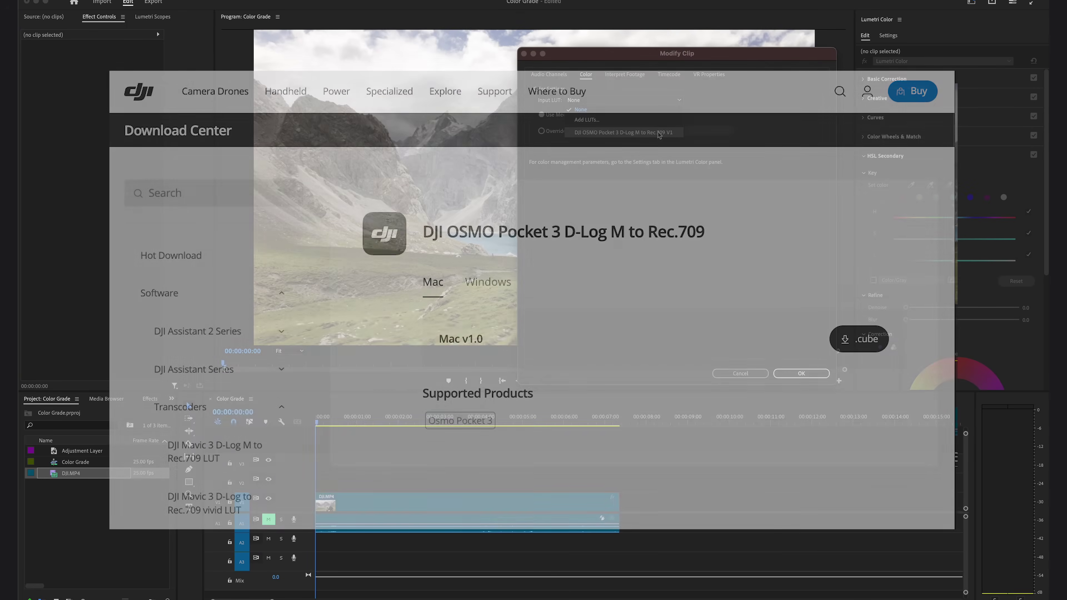
Step: Apply the DJI OSMO Pocket 3 D-Log M to Rec.709 input LUT to DJI.MP4
{"action": "left_click", "coordinate": [626, 135]}
{"action": "left_click", "coordinate": [804, 374]}
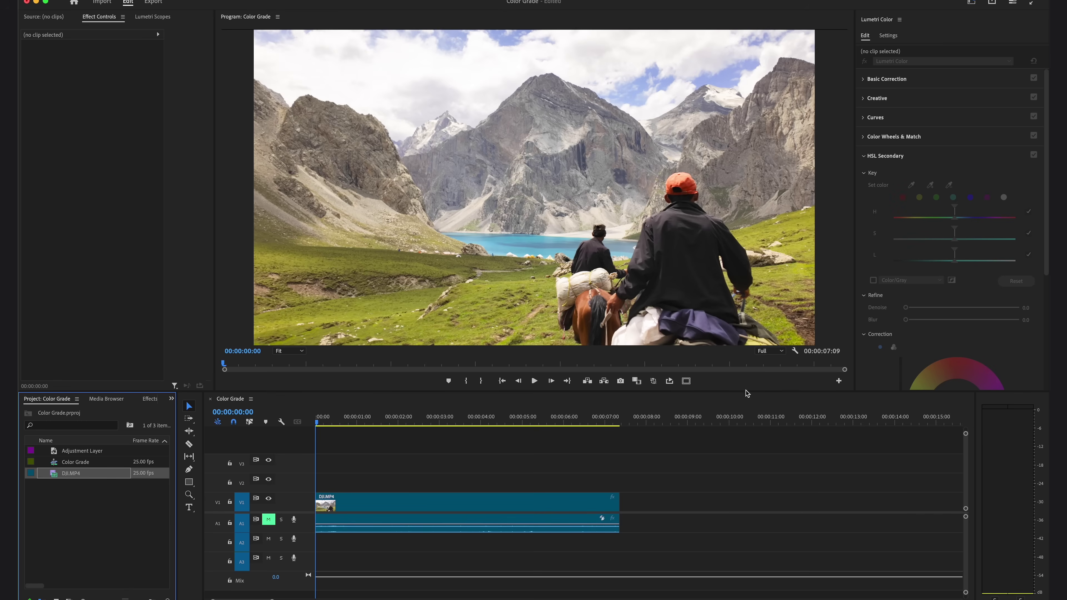
Step: Give the DJI.MP4 timeline clip a Lumetri Color Creative Vibrance of about -30
{"action": "left_click", "coordinate": [459, 505]}
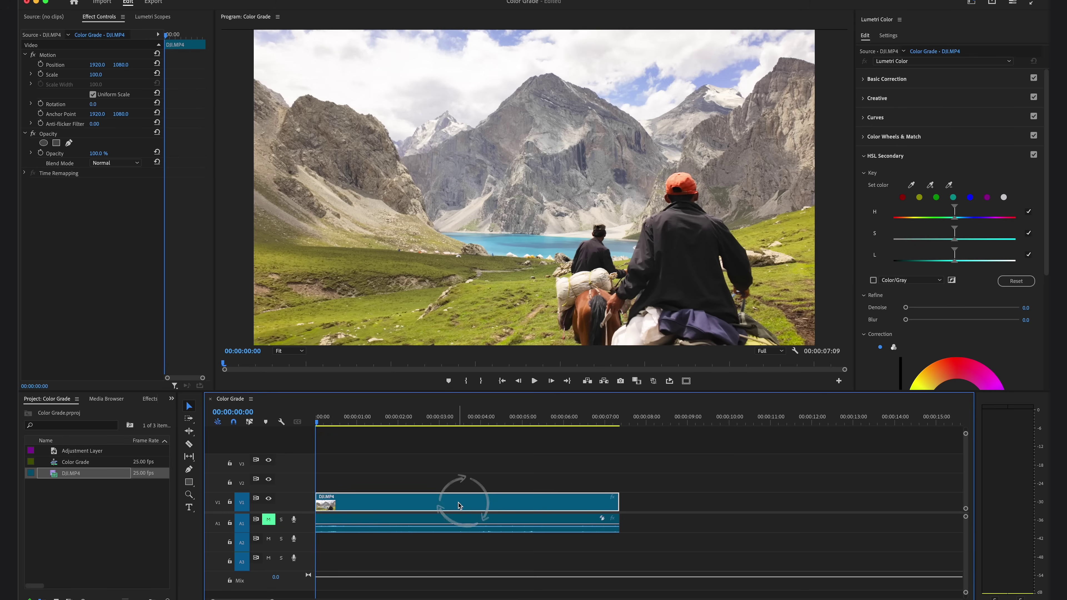
{"action": "left_click", "coordinate": [882, 30]}
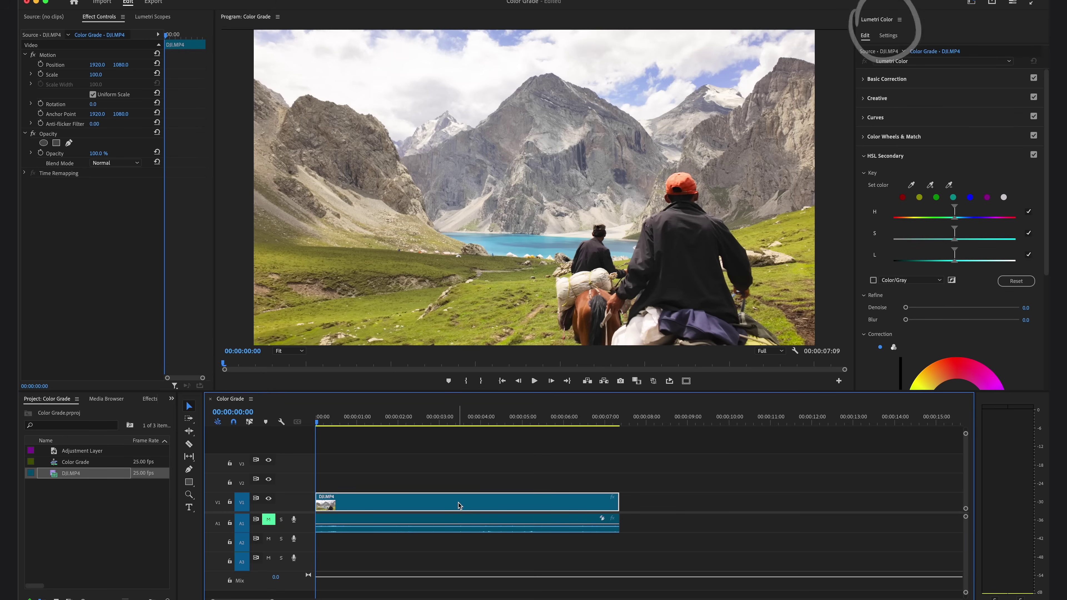
{"action": "left_click", "coordinate": [864, 79]}
{"action": "left_click", "coordinate": [863, 295]}
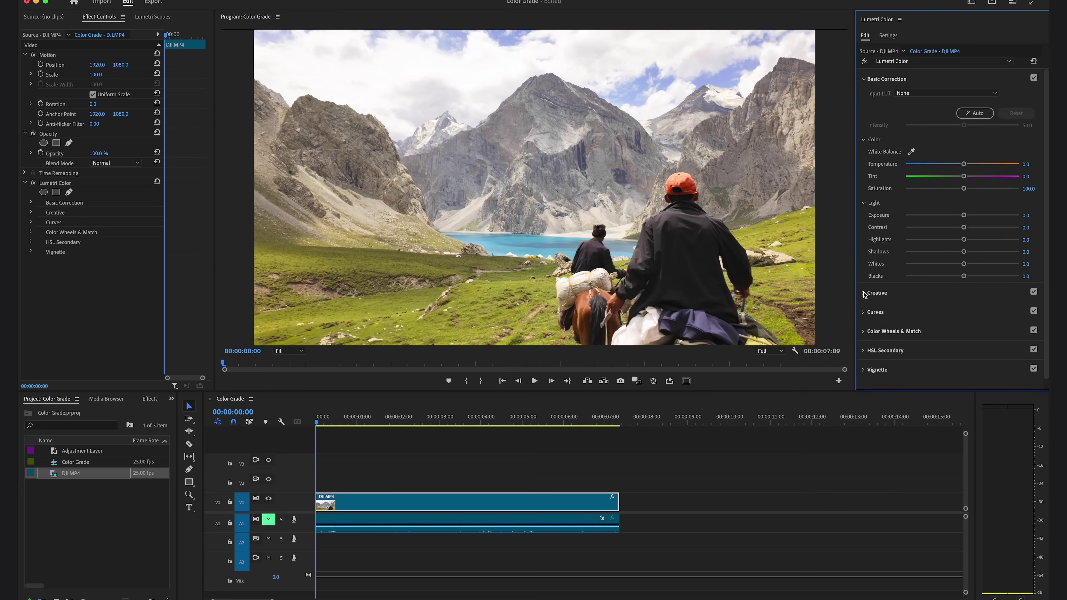
{"action": "left_click", "coordinate": [865, 294]}
{"action": "left_click_drag", "start_coordinate": [964, 267], "coordinate": [948, 271]}
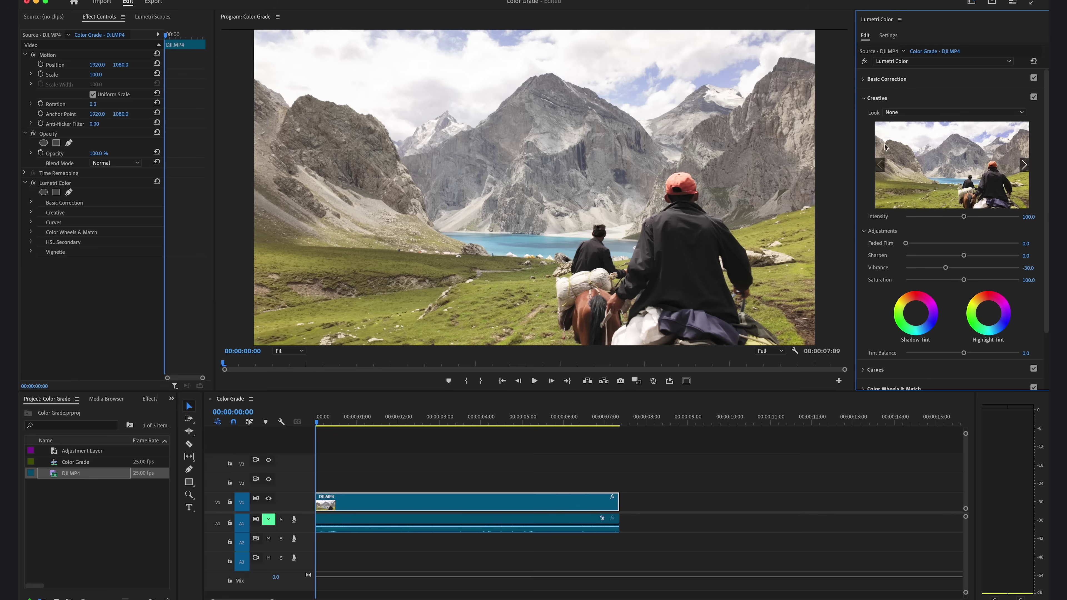
{"action": "left_click", "coordinate": [864, 79]}
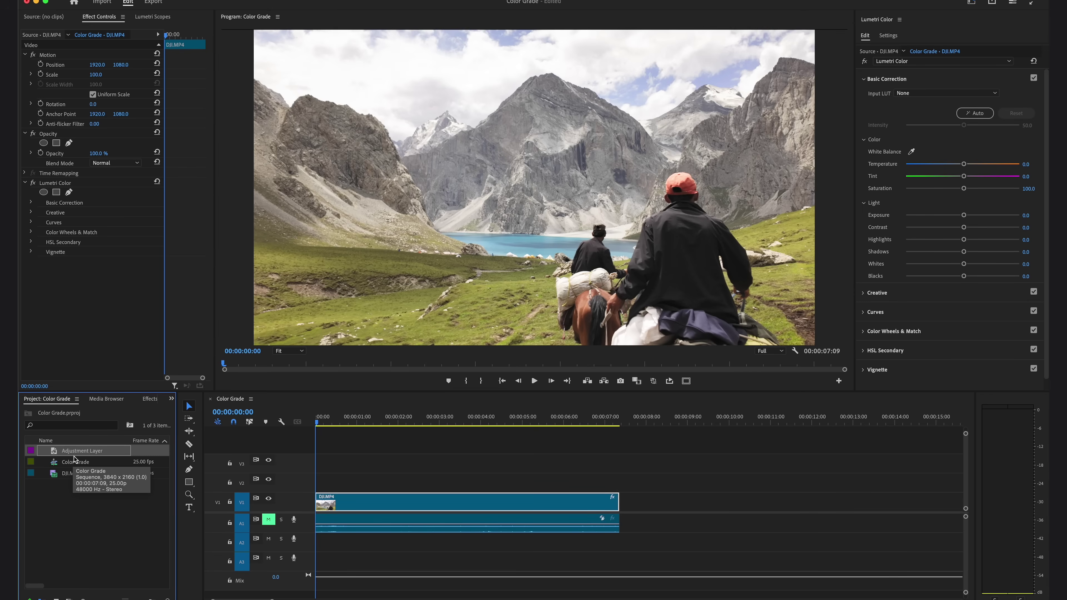
Step: Place an Adjustment Layer on V2 spanning DJI.MP4's full length and select it
{"action": "right_click", "coordinate": [74, 458]}
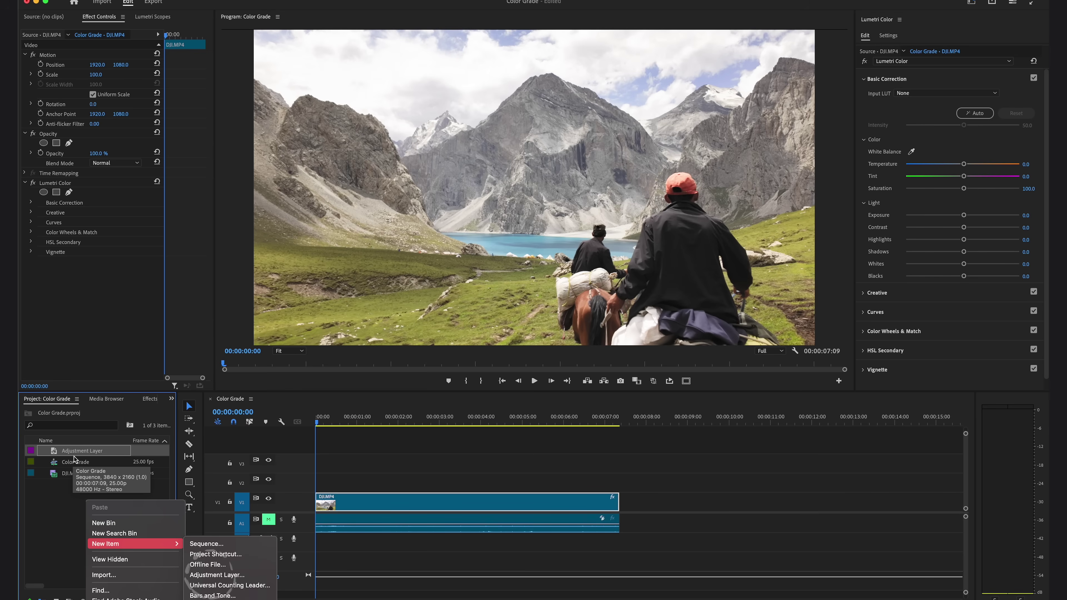
{"action": "key", "text": "Escape"}
{"action": "left_click_drag", "start_coordinate": [100, 455], "coordinate": [399, 465]}
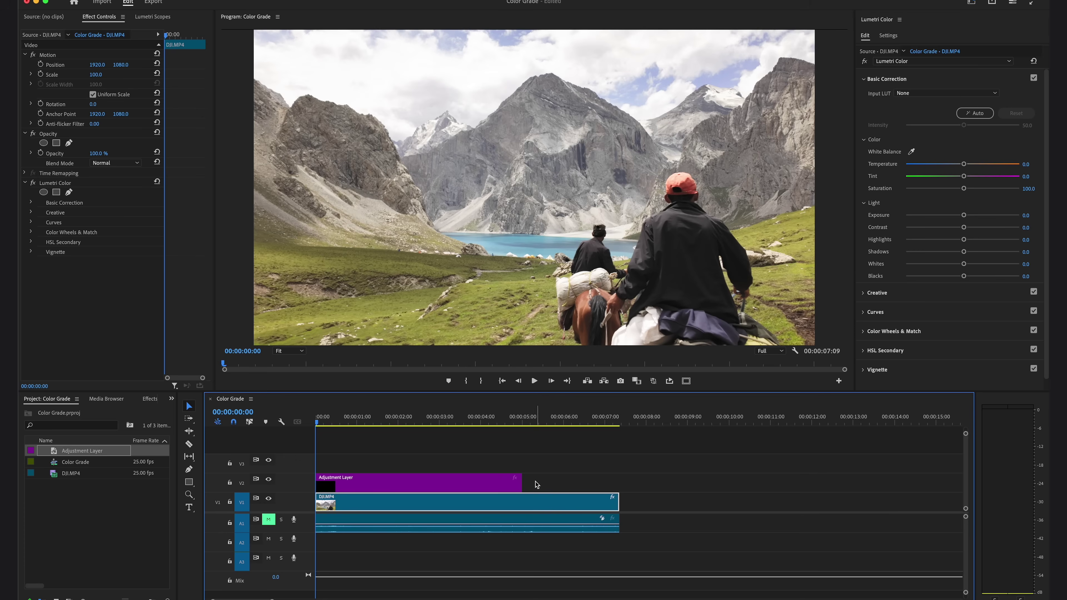
{"action": "left_click_drag", "start_coordinate": [522, 483], "coordinate": [623, 483]}
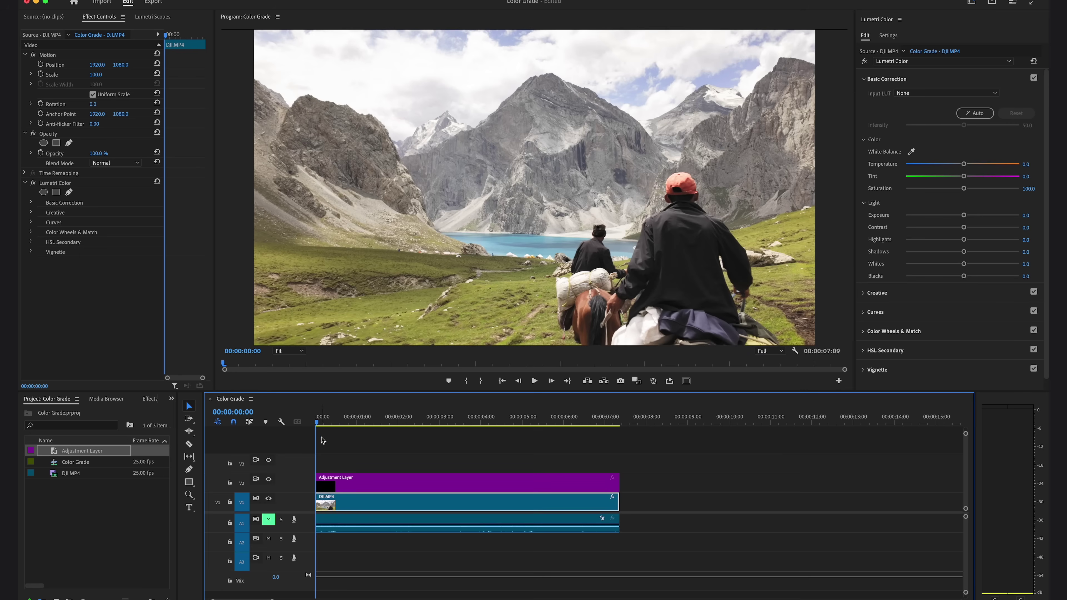
{"action": "left_click", "coordinate": [323, 421]}
{"action": "left_click", "coordinate": [364, 486]}
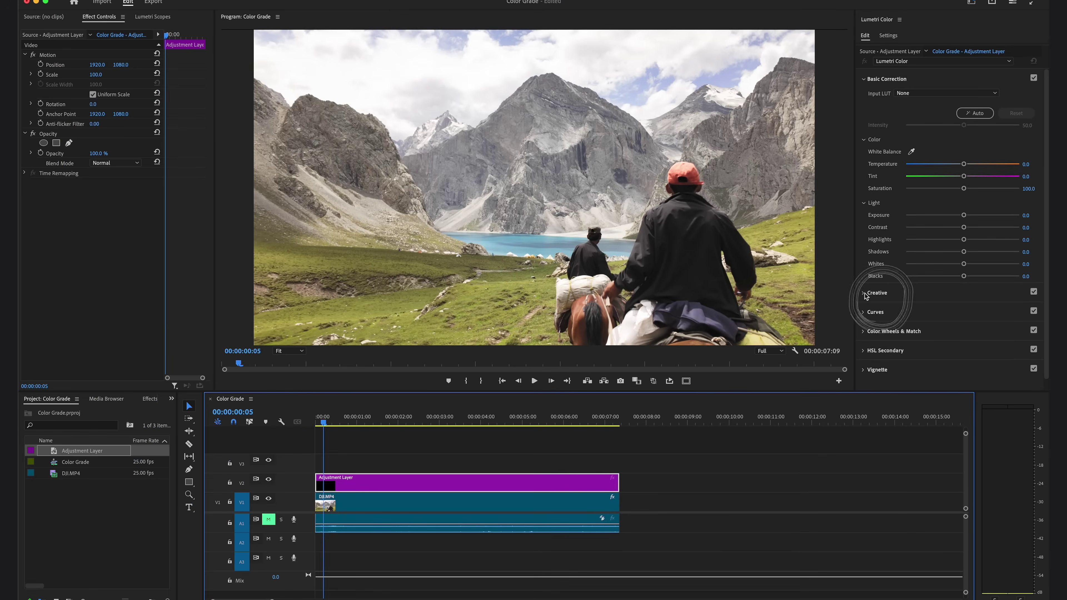
Step: Load +Cine Teal _ Orange 05.cube as the adjustment layer's Creative look at about 65 intensity
{"action": "left_click", "coordinate": [866, 301]}
{"action": "left_click", "coordinate": [897, 118]}
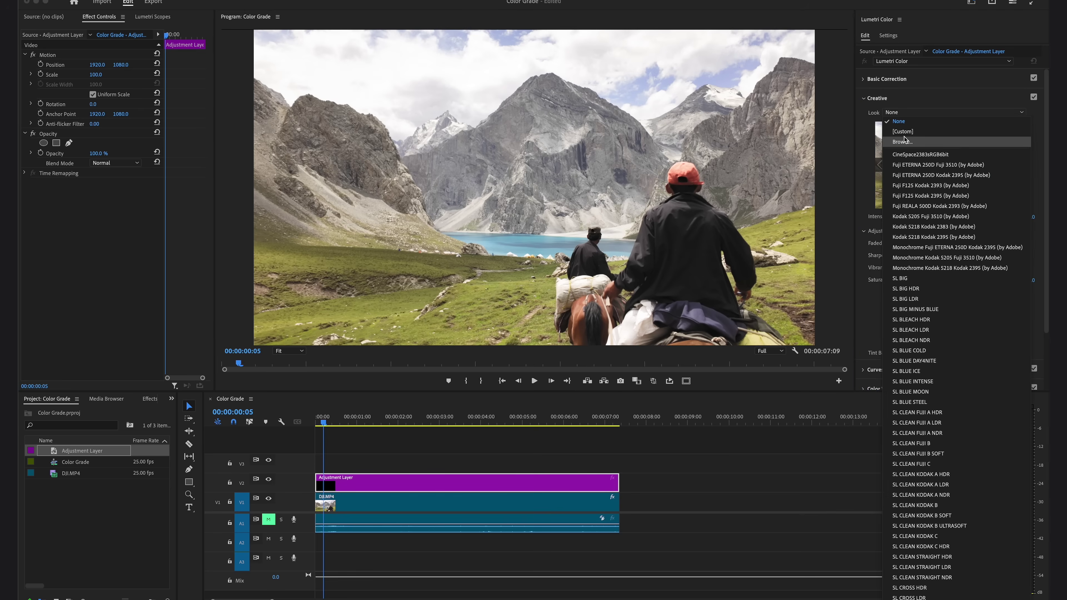
{"action": "left_click", "coordinate": [904, 140]}
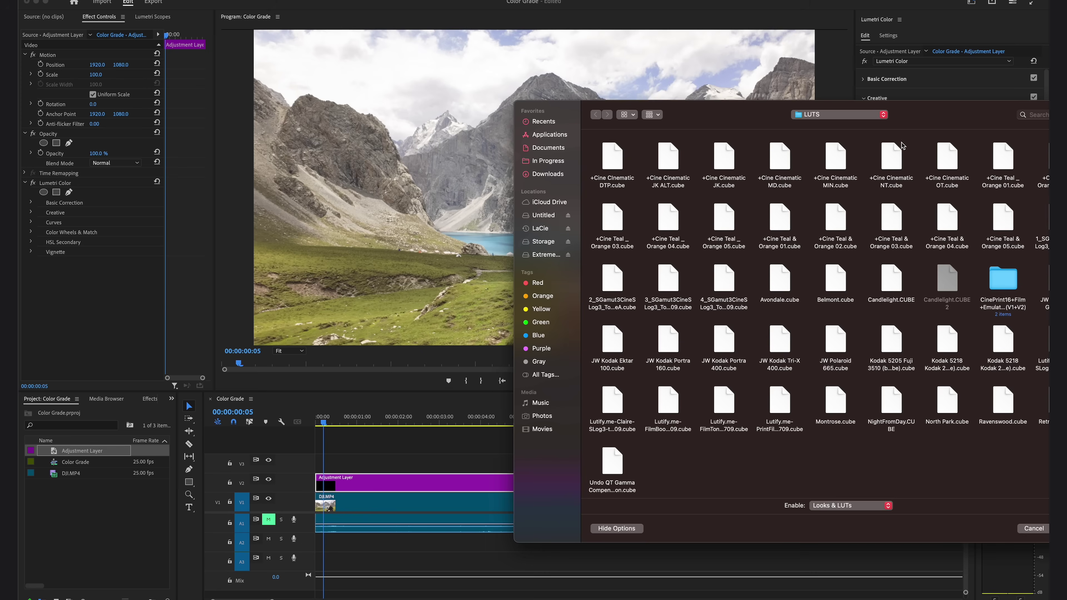
{"action": "left_click", "coordinate": [730, 222]}
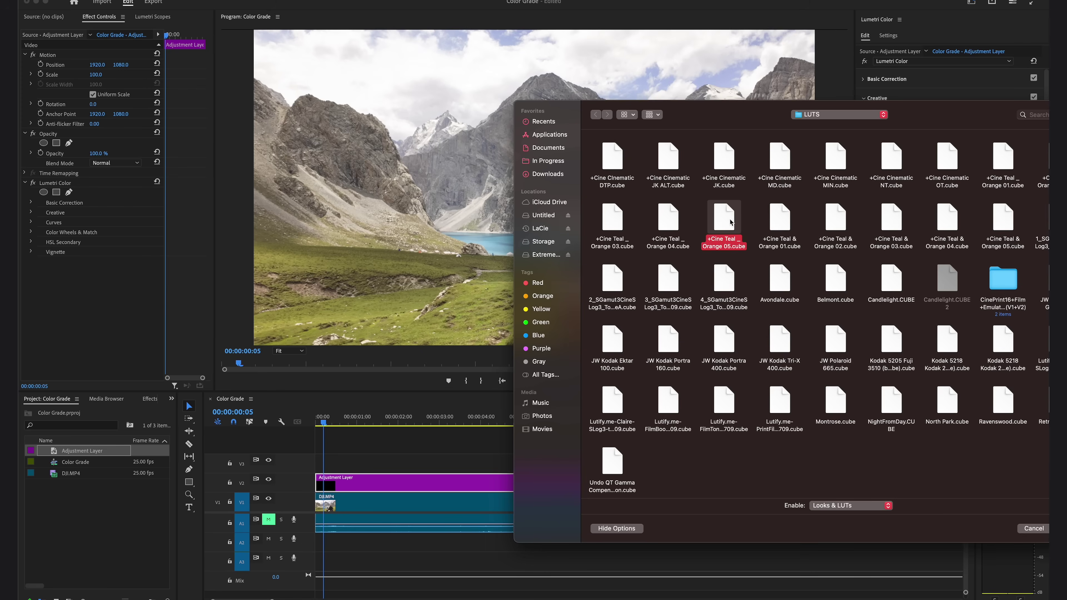
{"action": "double_click", "coordinate": [730, 222]}
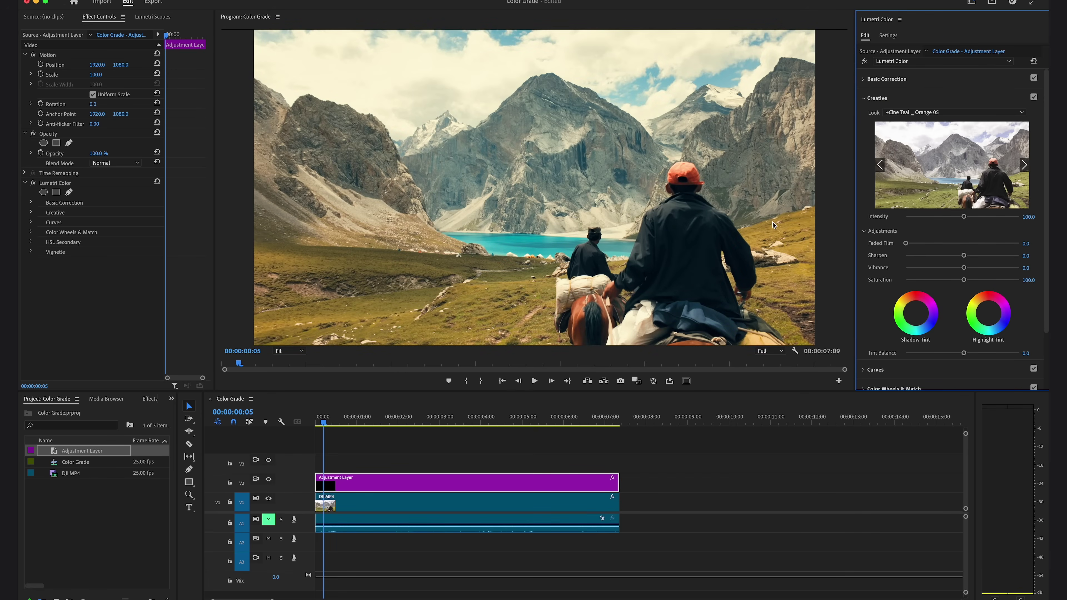
{"action": "mouse_move", "coordinate": [963, 217]}
{"action": "left_mouse_down"}
{"action": "mouse_move", "coordinate": [1032, 216]}
{"action": "mouse_move", "coordinate": [900, 223]}
{"action": "left_mouse_up"}
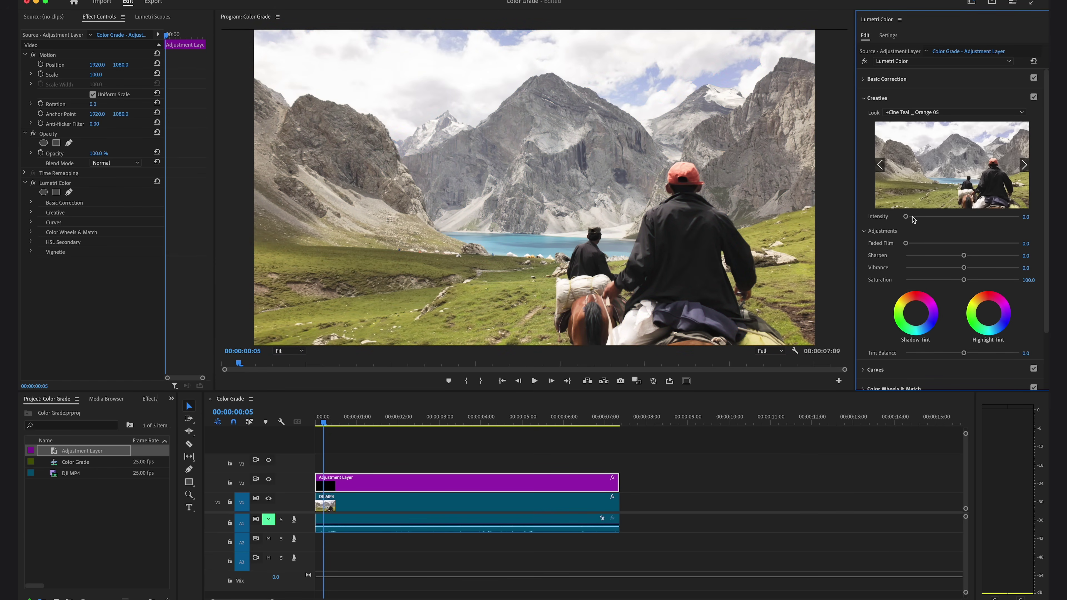
{"action": "left_click_drag", "start_coordinate": [912, 217], "coordinate": [952, 215]}
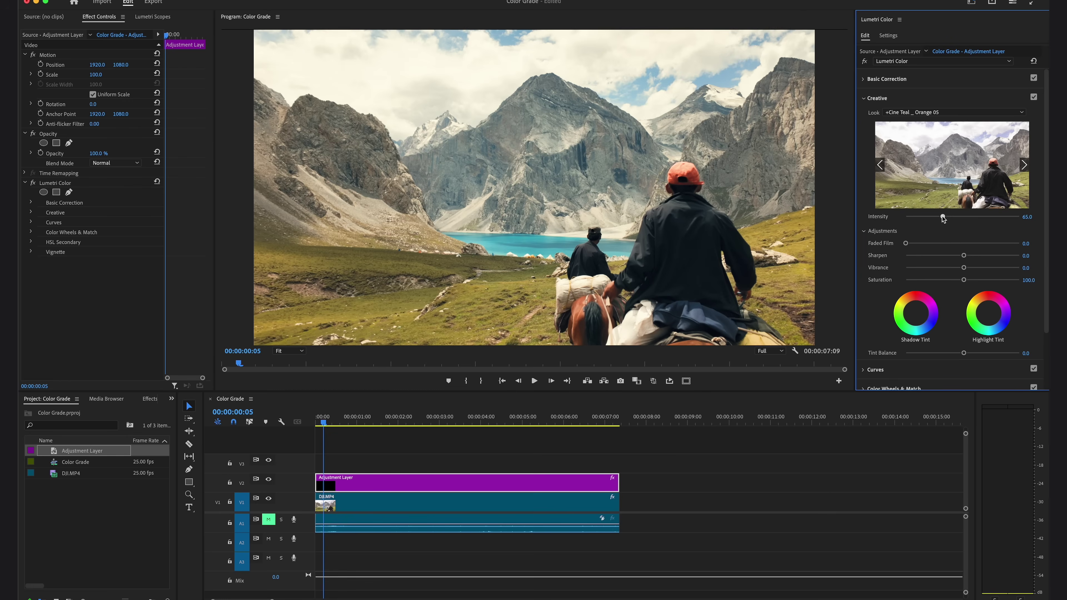
Step: Add a full-length Adjustment Layer on V3 with the JW Kodak Portra 400 Creative look
{"action": "left_click_drag", "start_coordinate": [82, 451], "coordinate": [323, 462]}
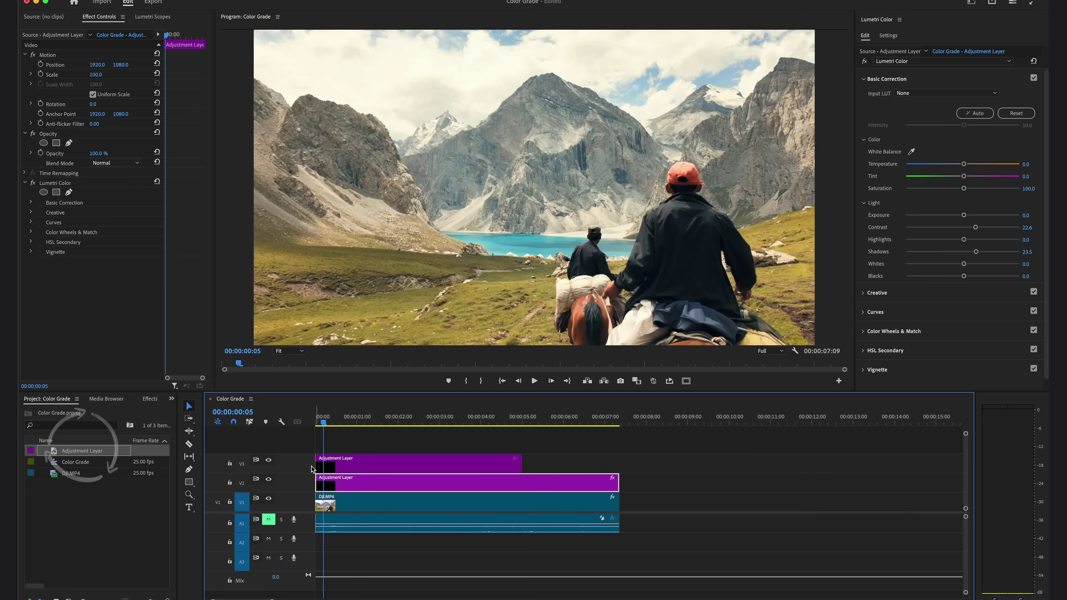
{"action": "left_click_drag", "start_coordinate": [531, 463], "coordinate": [619, 463]}
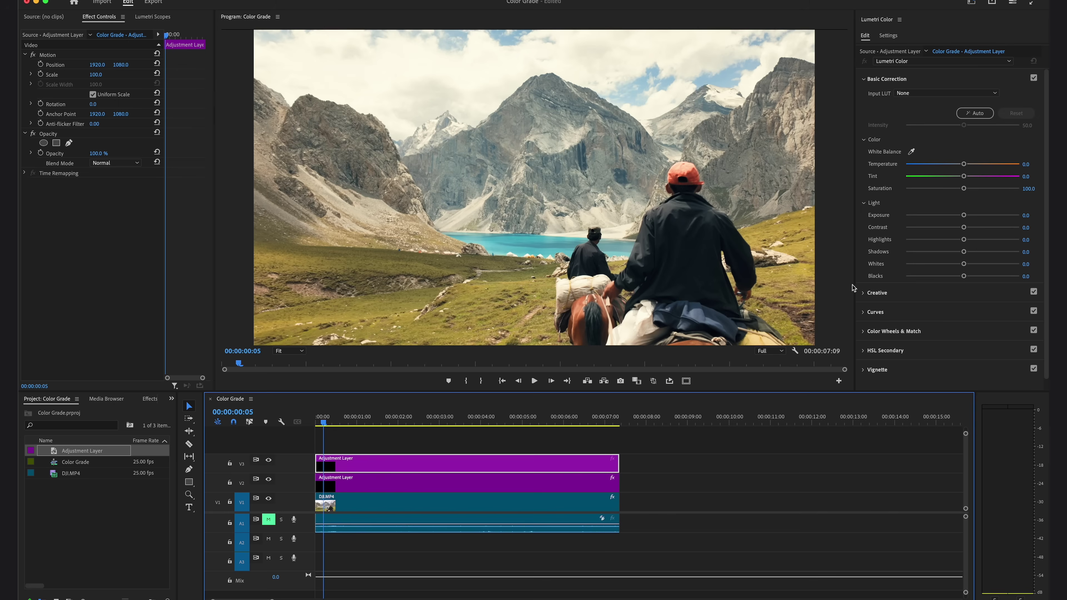
{"action": "left_click", "coordinate": [876, 293]}
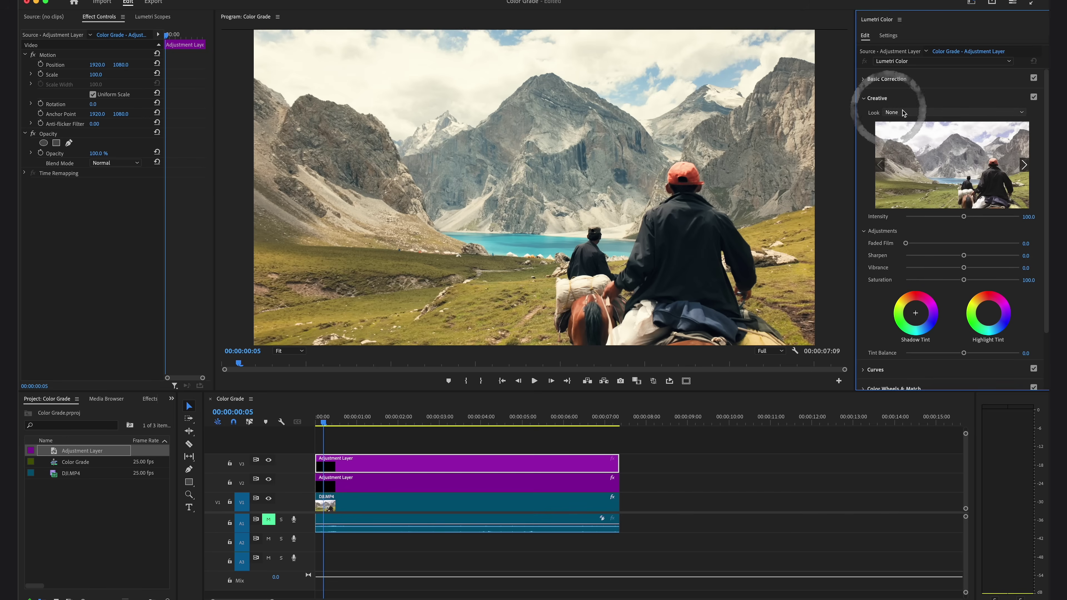
{"action": "left_click", "coordinate": [899, 112]}
{"action": "left_click", "coordinate": [902, 142]}
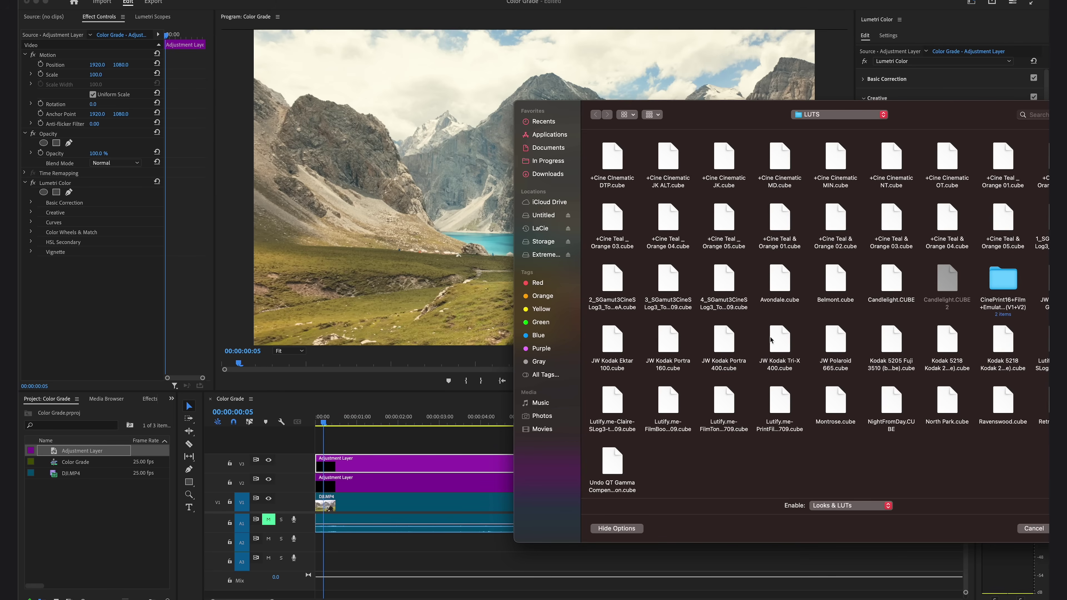
{"action": "double_click", "coordinate": [733, 349]}
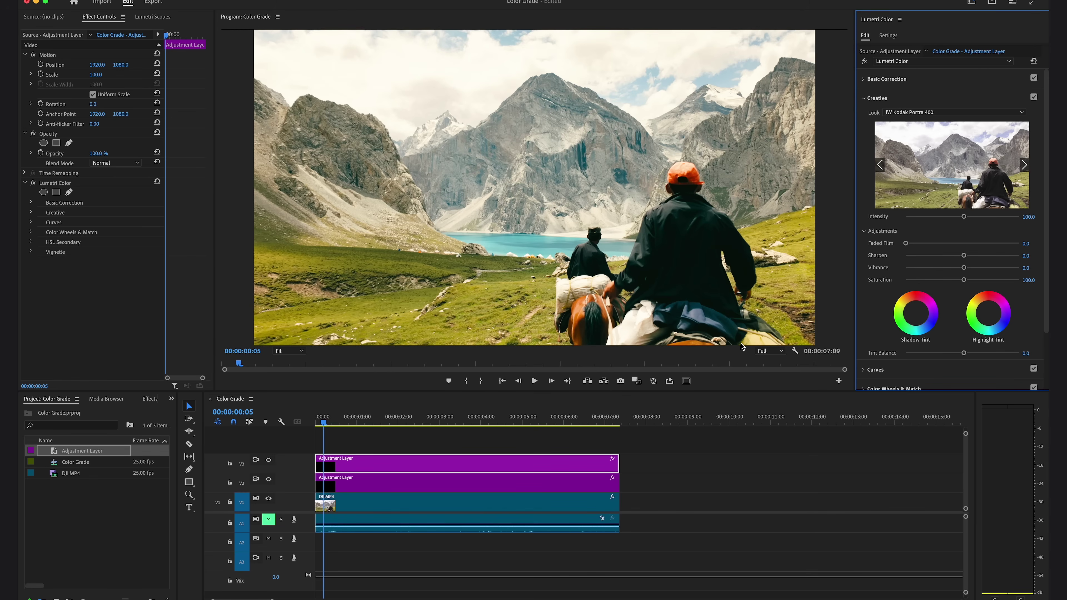
Step: Set the Portra look's intensity to 50.2
{"action": "left_click", "coordinate": [1028, 216]}
{"action": "type", "text": "200"}
{"action": "key", "text": "Return"}
{"action": "left_click_drag", "start_coordinate": [1020, 217], "coordinate": [933, 223]}
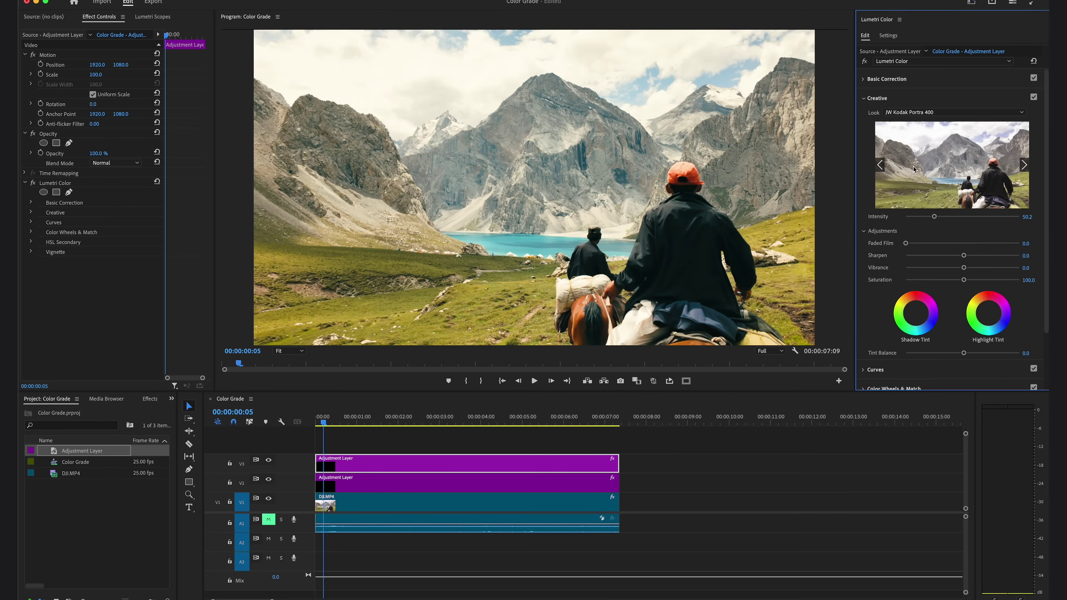
Step: In Basic Correction, lower Contrast to -35 and lift Shadows to 25.1
{"action": "left_click", "coordinate": [863, 80]}
{"action": "mouse_move", "coordinate": [964, 252]}
{"action": "left_mouse_down"}
{"action": "mouse_move", "coordinate": [976, 251]}
{"action": "mouse_move", "coordinate": [951, 227]}
{"action": "left_mouse_up"}
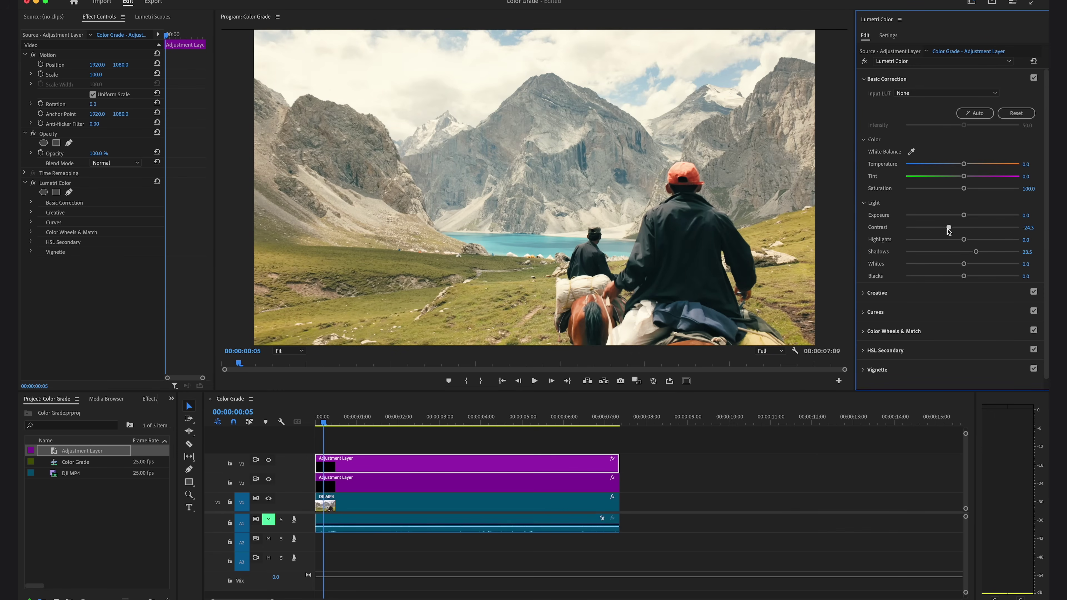
{"action": "left_click_drag", "start_coordinate": [976, 251], "coordinate": [977, 252]}
Step: Raise the V3 layer's Creative Vibrance to 49.8, then collapse the Creative section
{"action": "left_click", "coordinate": [864, 293]}
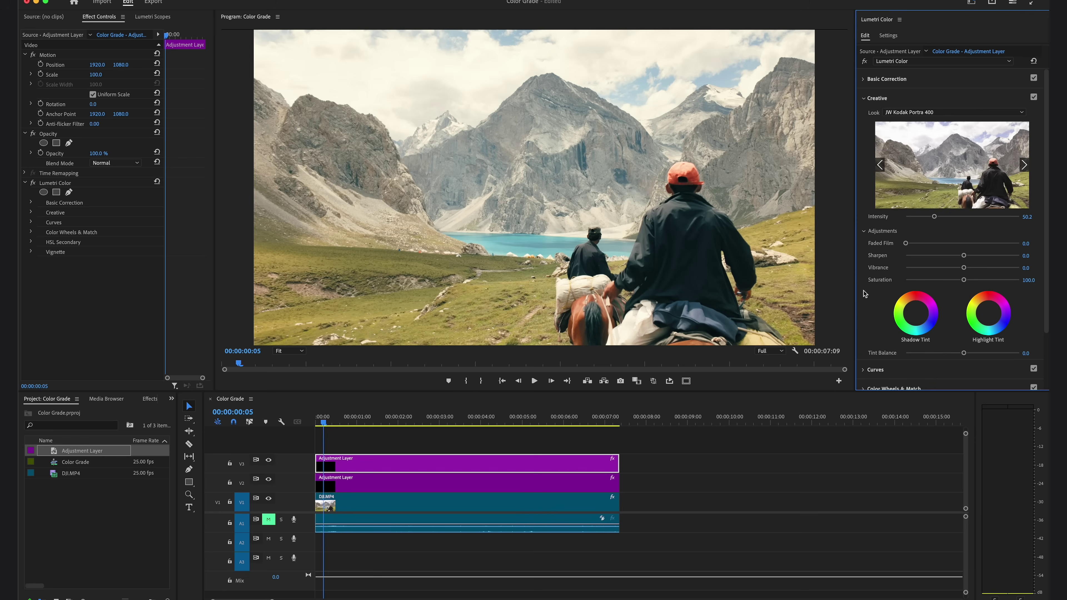
{"action": "left_click_drag", "start_coordinate": [964, 270], "coordinate": [991, 270]}
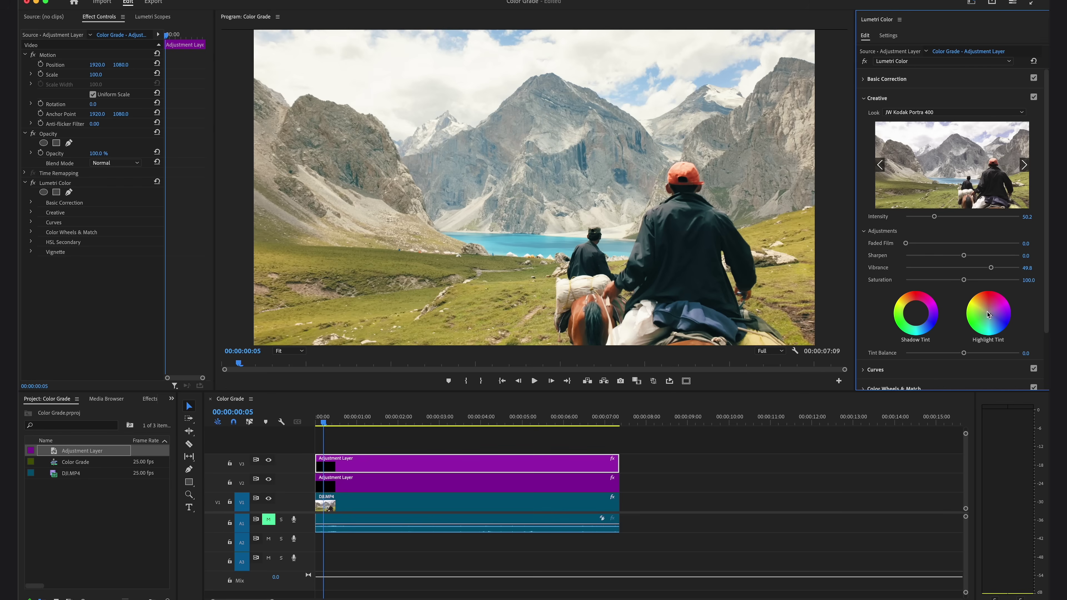
{"action": "scroll", "coordinate": [988, 315], "scroll_direction": "down", "scroll_amount": 1}
{"action": "left_click", "coordinate": [864, 90]}
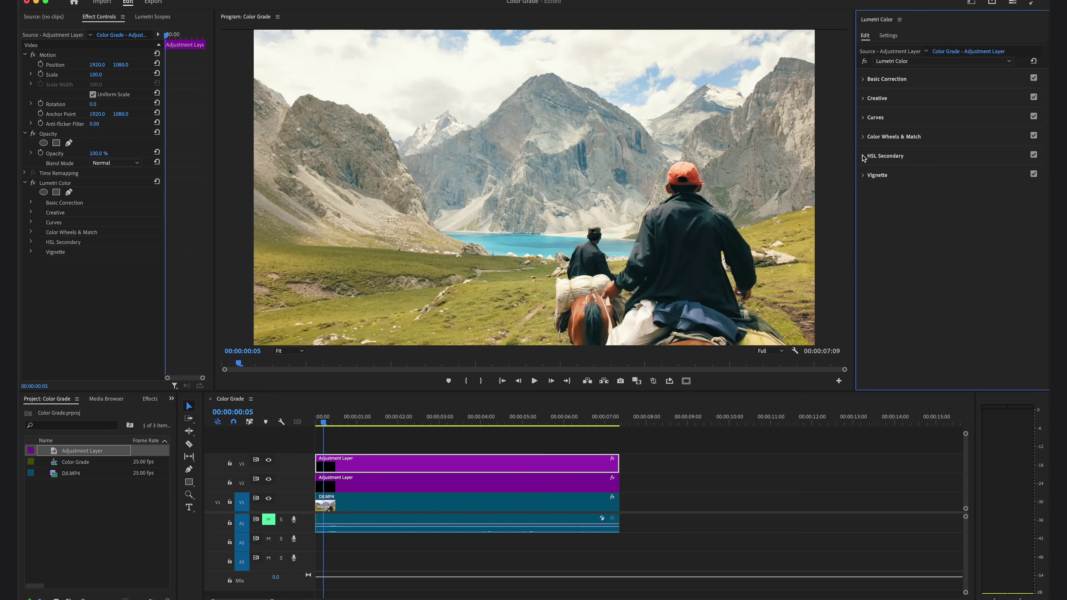
Step: Key the yellow-green grass in HSL Secondary and refine its hue, saturation and lightness ranges
{"action": "left_click", "coordinate": [863, 156]}
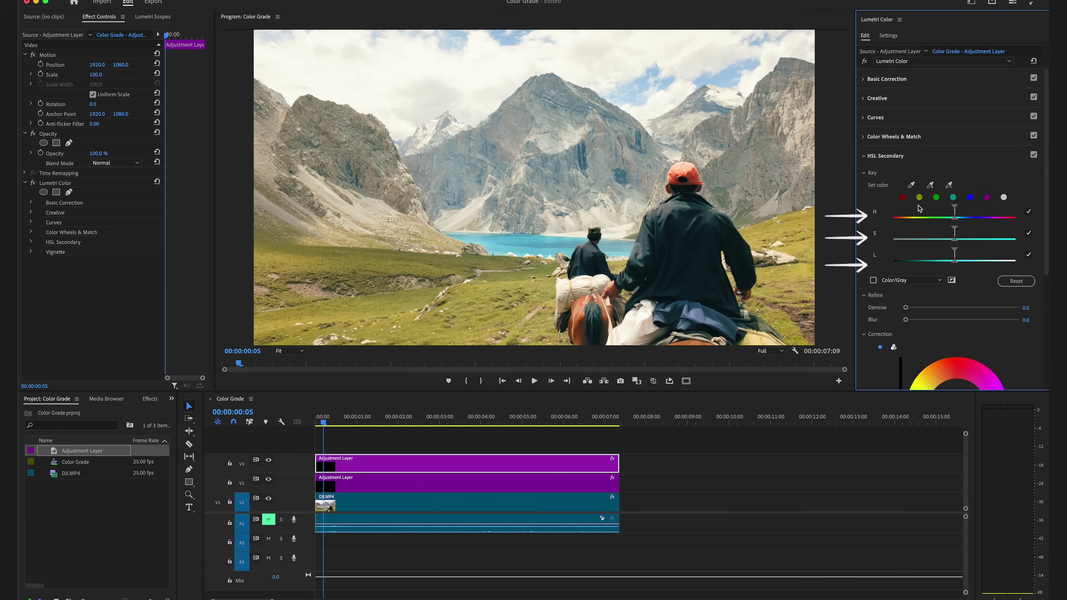
{"action": "left_click", "coordinate": [919, 198]}
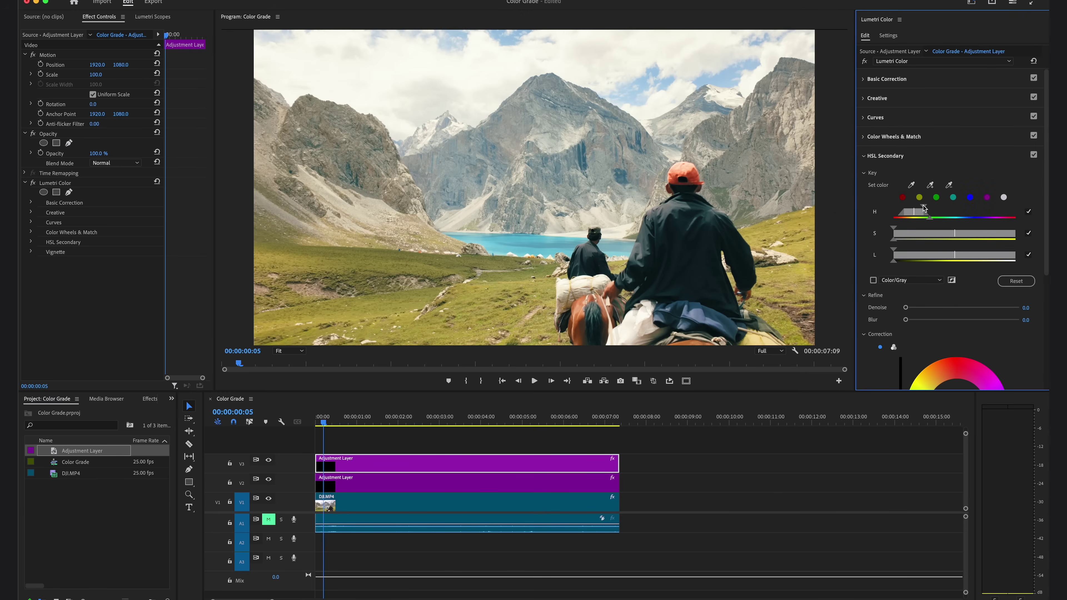
{"action": "left_click_drag", "start_coordinate": [924, 208], "coordinate": [922, 209]}
{"action": "left_click_drag", "start_coordinate": [921, 210], "coordinate": [925, 210]}
{"action": "left_click_drag", "start_coordinate": [894, 233], "coordinate": [962, 233]}
{"action": "mouse_move", "coordinate": [894, 251]}
{"action": "left_mouse_down"}
{"action": "mouse_move", "coordinate": [929, 251]}
{"action": "mouse_move", "coordinate": [916, 216]}
{"action": "left_mouse_up"}
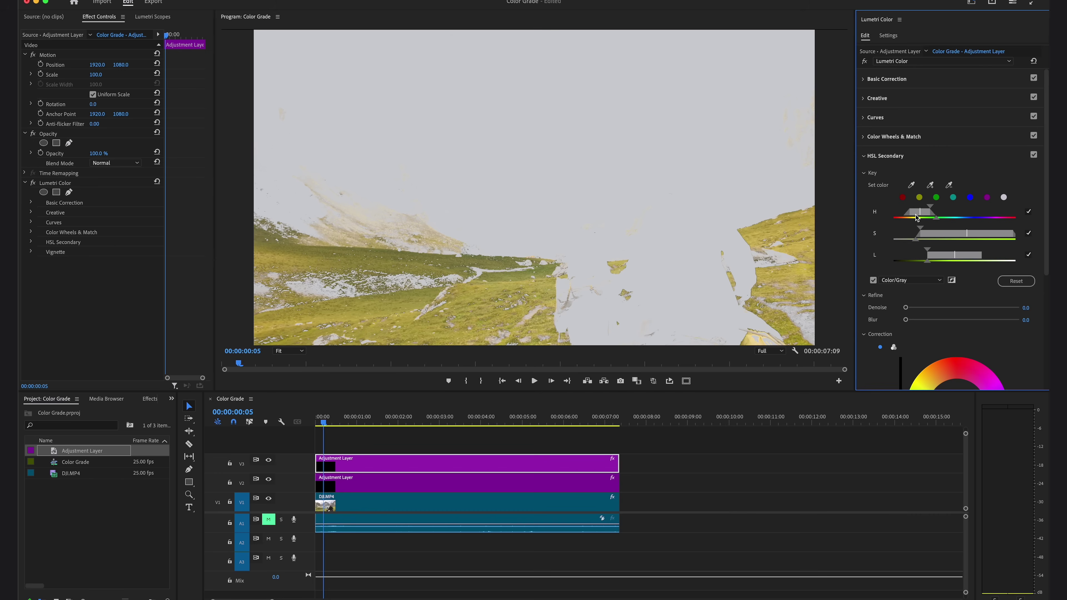
{"action": "left_click_drag", "start_coordinate": [917, 217], "coordinate": [917, 217]}
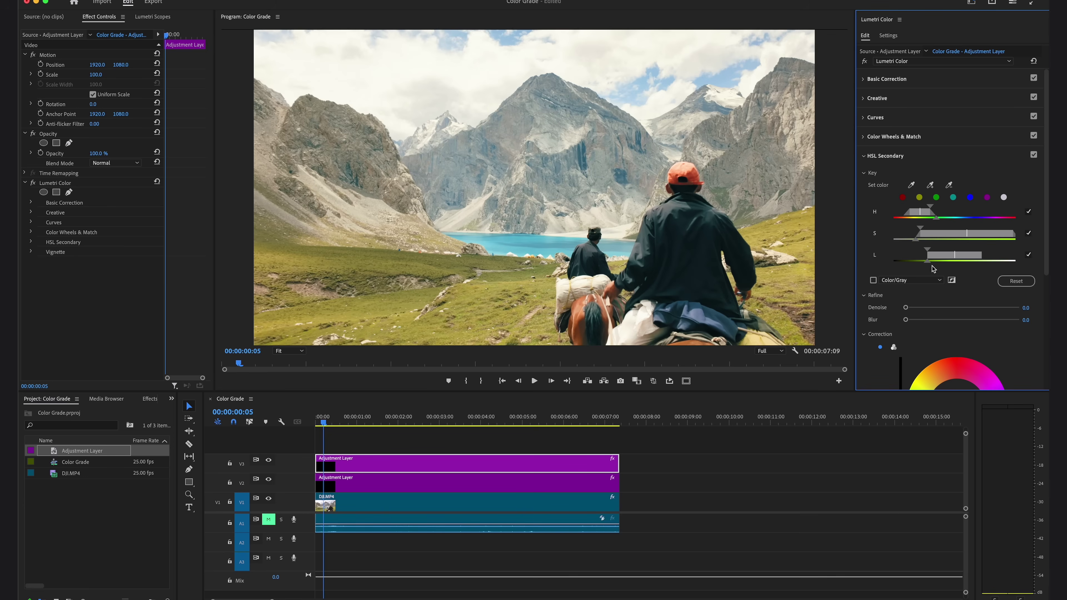
Step: Refine the key with Denoise 59.7 and Blur 17.9, then set Tint -6.2 and Contrast -22.6
{"action": "scroll", "coordinate": [946, 320], "scroll_direction": "down", "scroll_amount": 5}
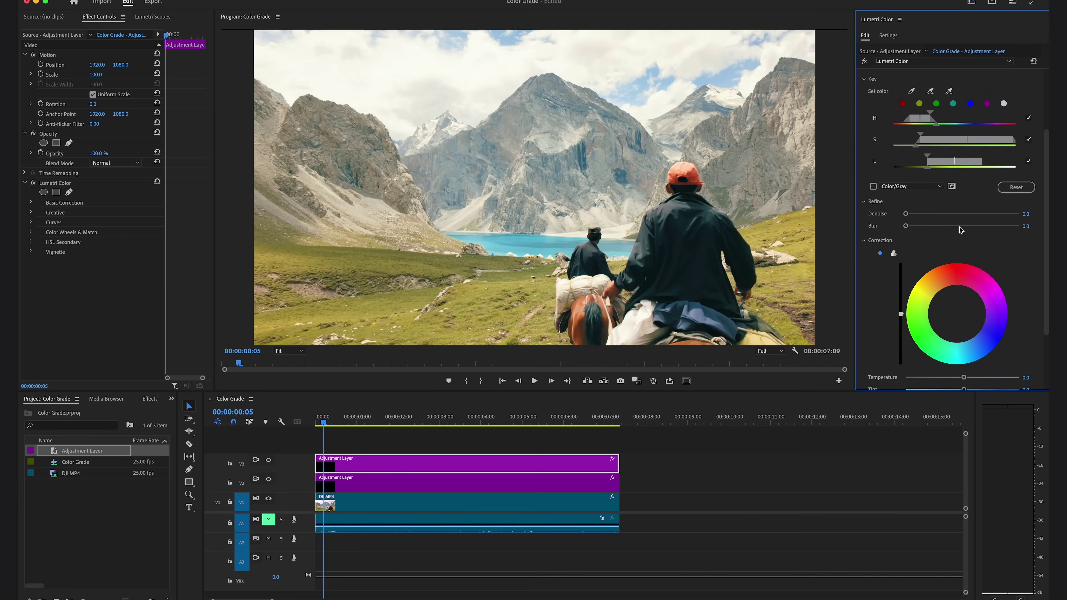
{"action": "left_click", "coordinate": [975, 214]}
{"action": "left_click", "coordinate": [974, 226]}
{"action": "scroll", "coordinate": [950, 243], "scroll_direction": "down", "scroll_amount": 1}
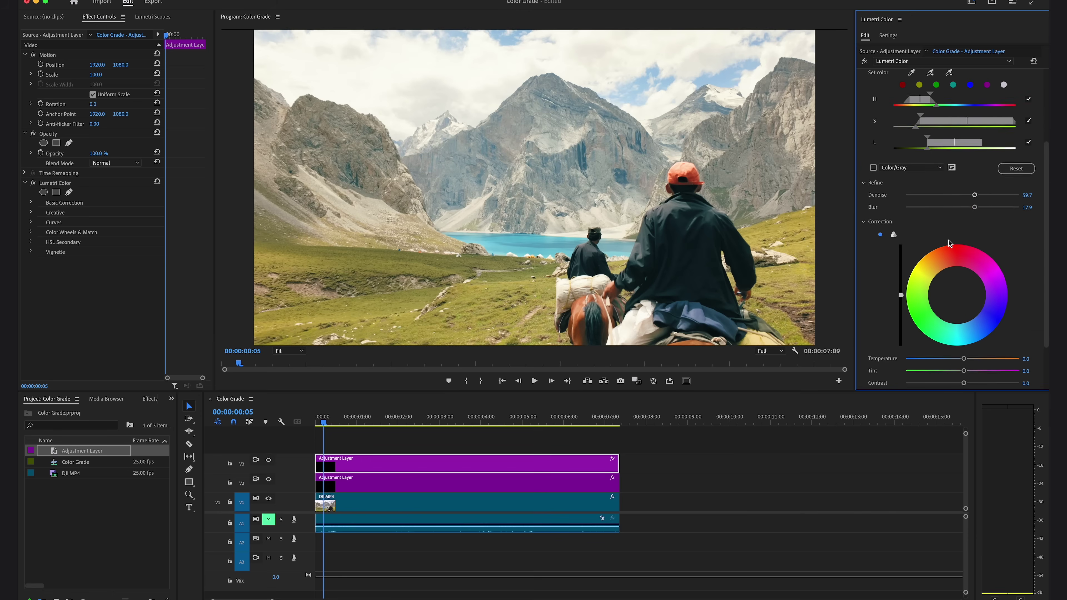
{"action": "scroll", "coordinate": [950, 243], "scroll_direction": "down", "scroll_amount": 3}
{"action": "left_click_drag", "start_coordinate": [954, 265], "coordinate": [958, 232]}
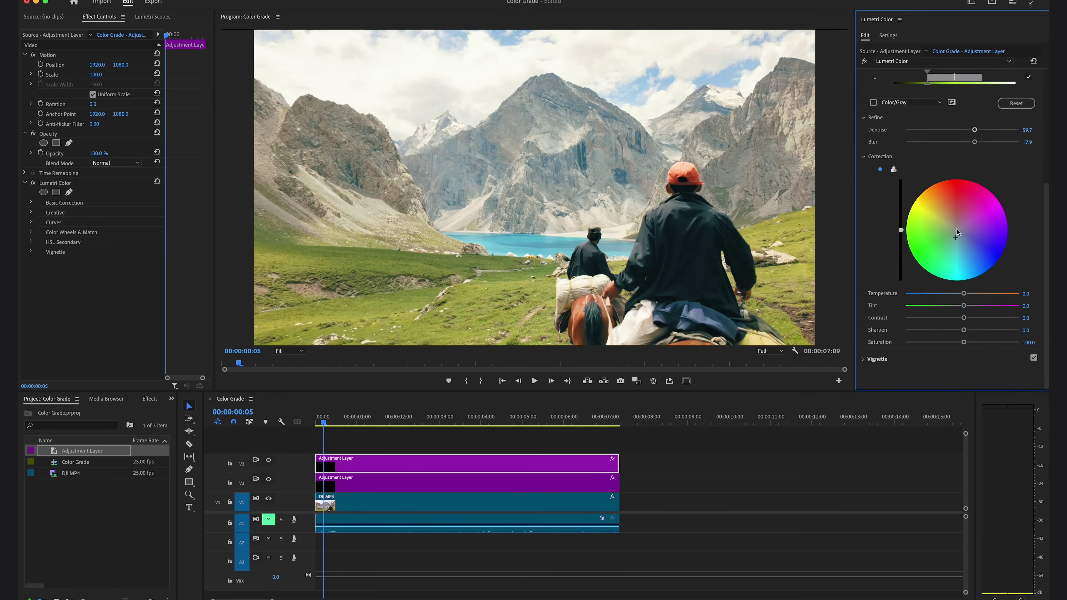
{"action": "left_click_drag", "start_coordinate": [964, 343], "coordinate": [963, 343]}
{"action": "mouse_move", "coordinate": [964, 294]}
{"action": "left_mouse_down"}
{"action": "mouse_move", "coordinate": [806, 311]}
{"action": "mouse_move", "coordinate": [964, 309]}
{"action": "left_mouse_up"}
{"action": "left_click_drag", "start_coordinate": [964, 305], "coordinate": [950, 318]}
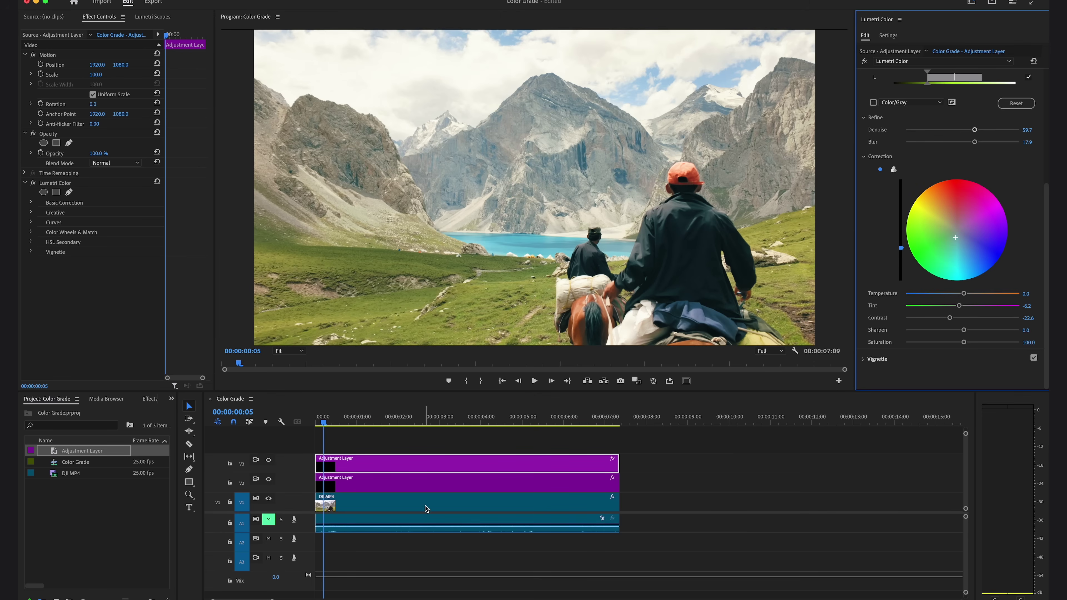
Step: Apply a second Lumetri Color to DJI.MP4 and give it an ellipse mask
{"action": "left_click", "coordinate": [425, 507]}
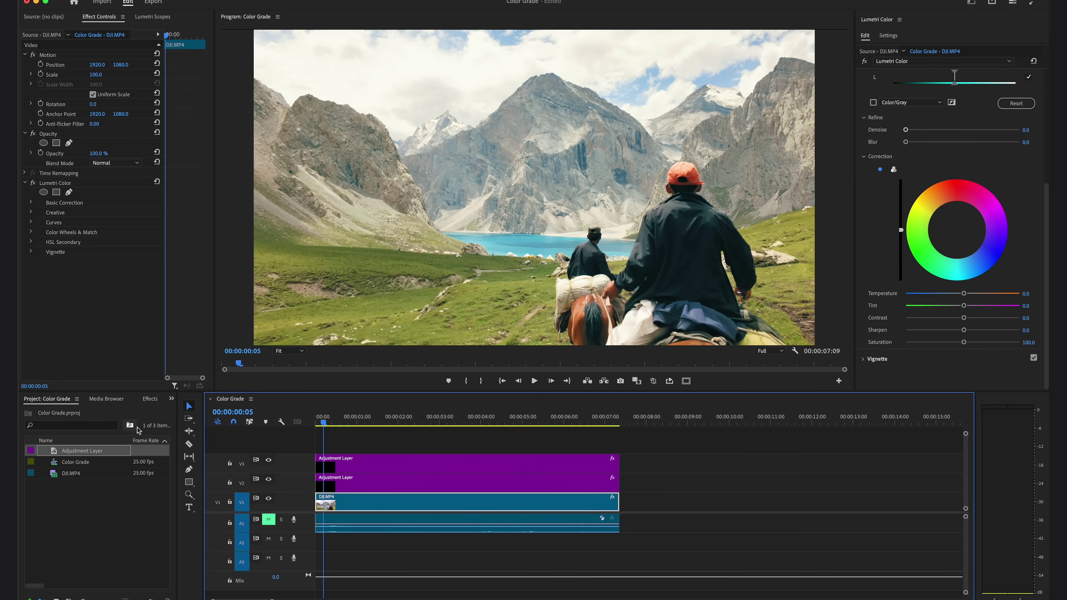
{"action": "left_click", "coordinate": [149, 400]}
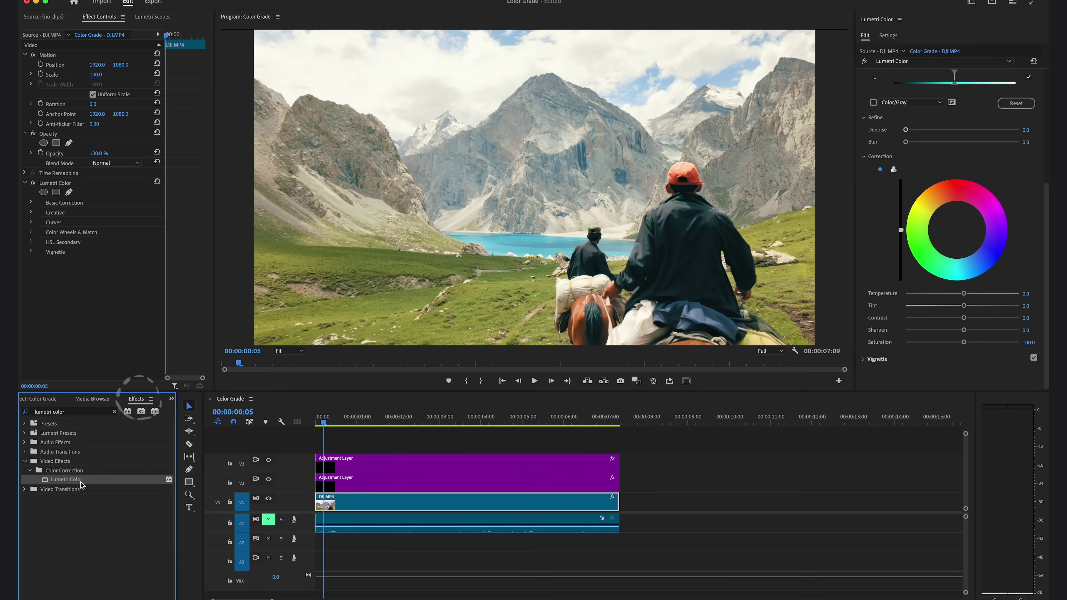
{"action": "left_click_drag", "start_coordinate": [66, 479], "coordinate": [387, 507]}
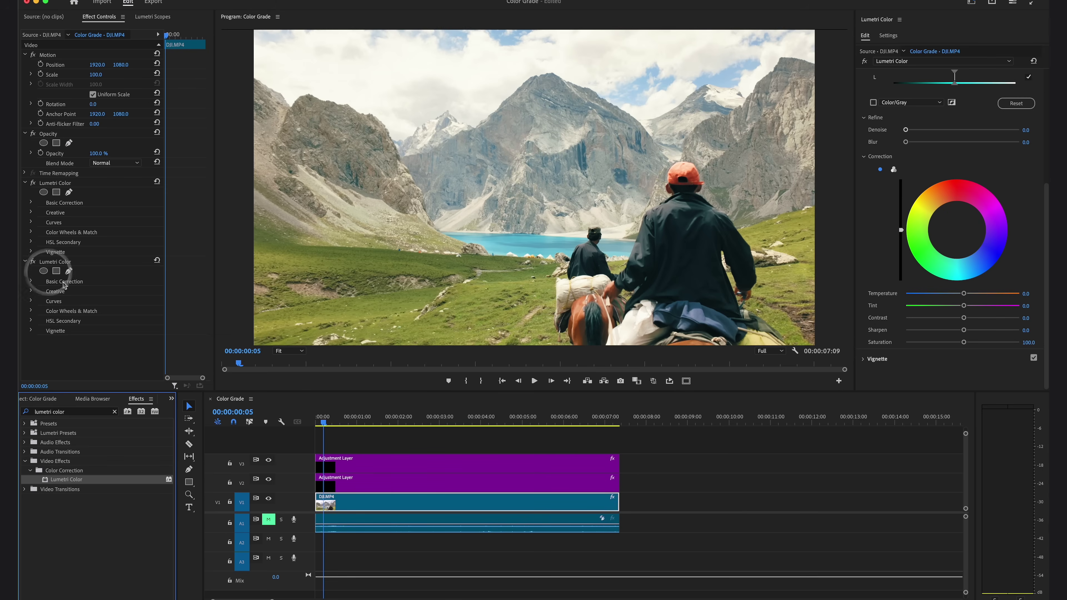
{"action": "left_click", "coordinate": [44, 271]}
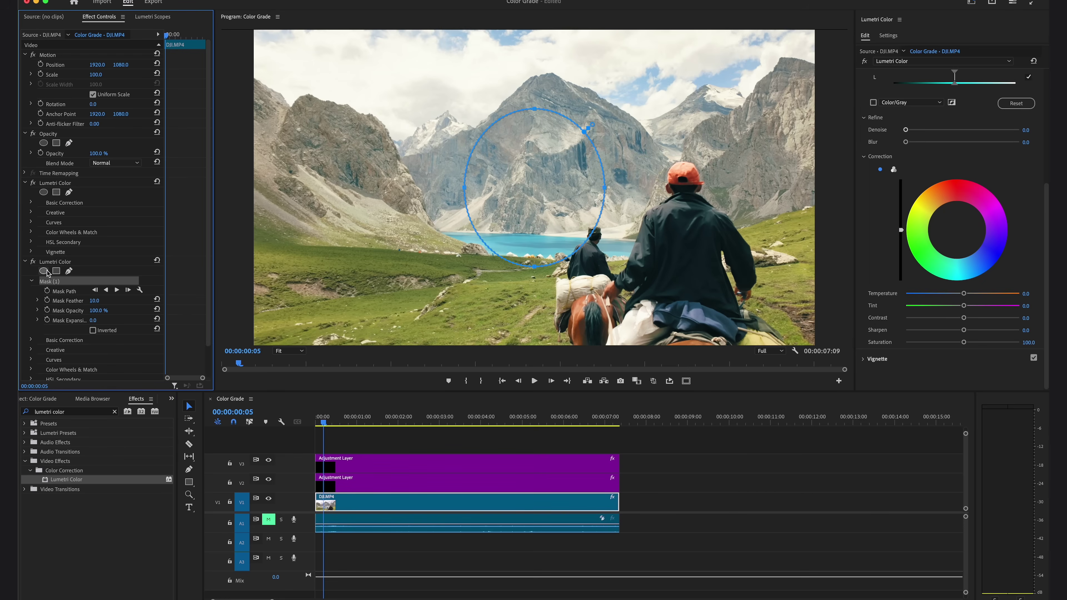
Step: Move and widen the ellipse mask over the riders, feather it to 493.0, and lift Shadows to 28.4
{"action": "left_click_drag", "start_coordinate": [672, 286], "coordinate": [795, 347]}
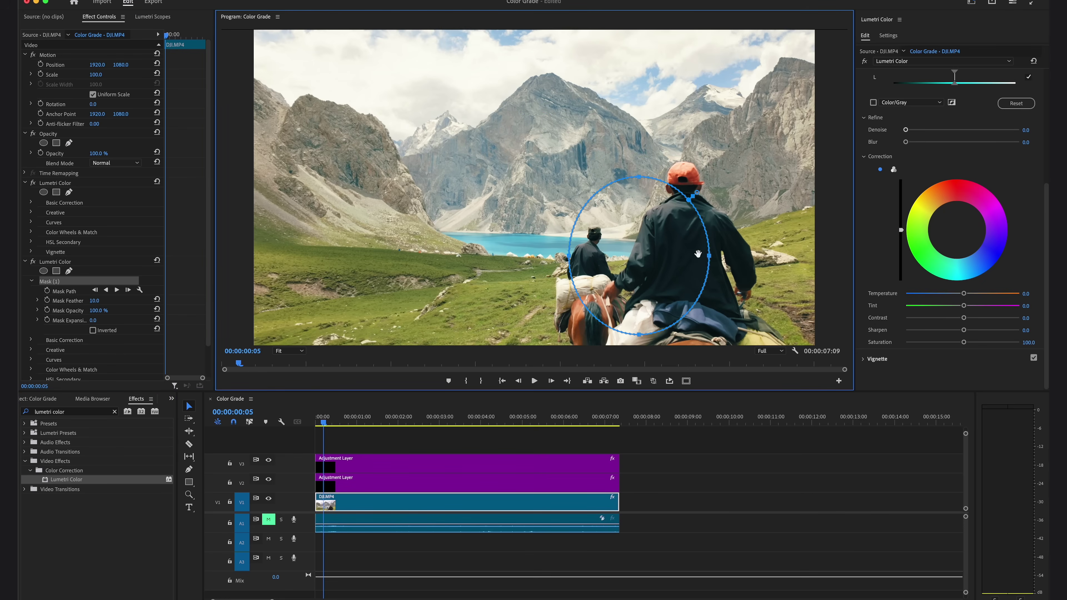
{"action": "left_click_drag", "start_coordinate": [733, 256], "coordinate": [782, 269]}
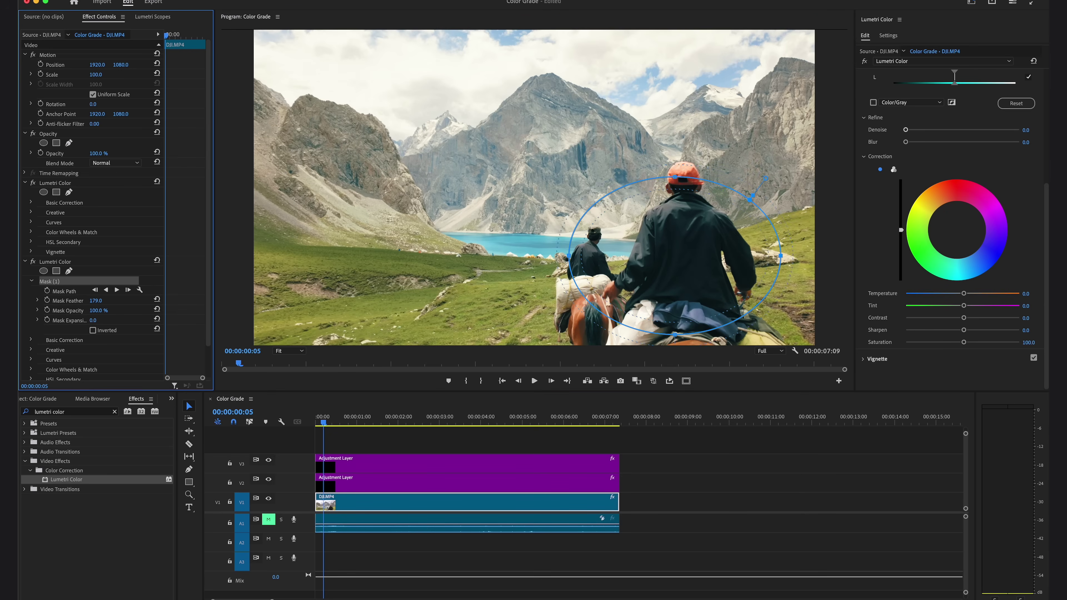
{"action": "left_click_drag", "start_coordinate": [96, 301], "coordinate": [103, 302]}
{"action": "scroll", "coordinate": [924, 169], "scroll_direction": "up", "scroll_amount": 5}
{"action": "left_click", "coordinate": [886, 79]}
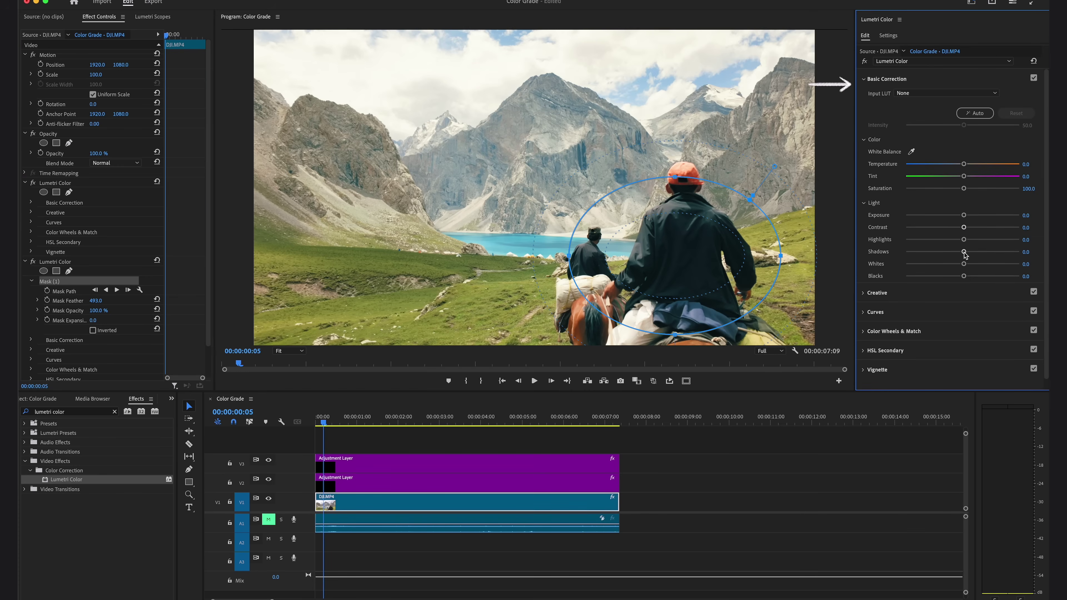
Step: Return the playhead to the start and select the top adjustment layer
{"action": "left_click", "coordinate": [729, 505]}
{"action": "key", "text": "Home"}
{"action": "left_click", "coordinate": [546, 502]}
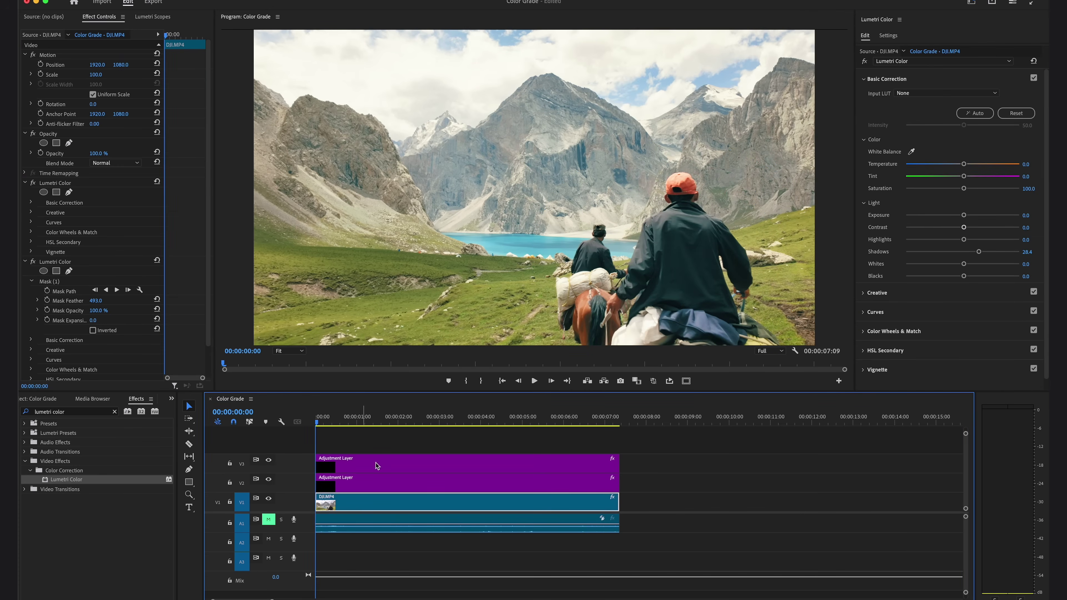
{"action": "left_click", "coordinate": [377, 465]}
Step: Play back the graded clip and add a second Lumetri Color to the V3 adjustment layer
{"action": "key", "text": "space"}
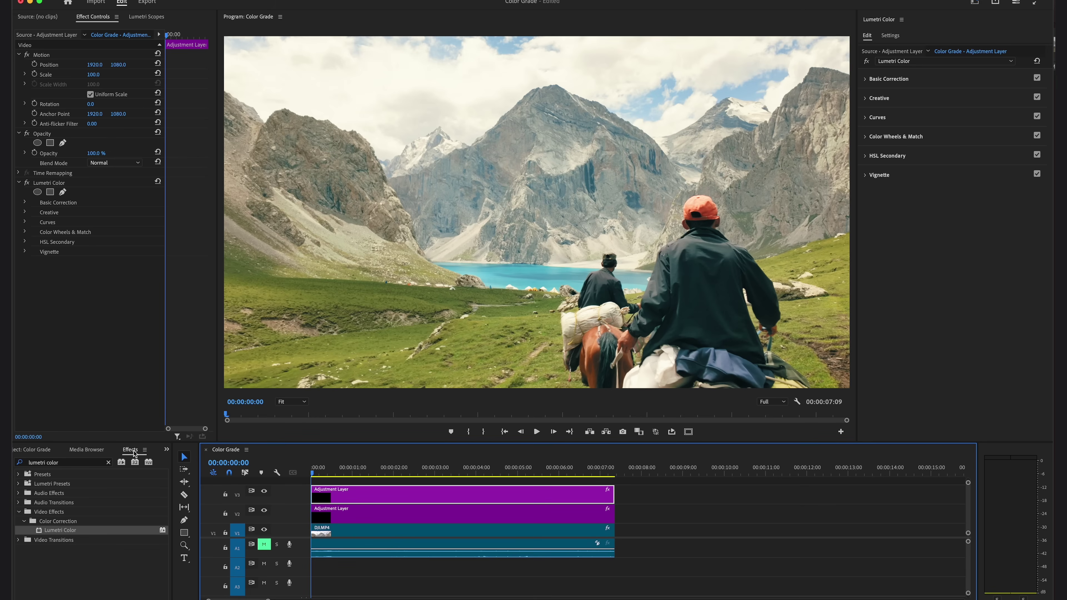
{"action": "left_click", "coordinate": [78, 531]}
{"action": "left_click_drag", "start_coordinate": [77, 530], "coordinate": [361, 495]}
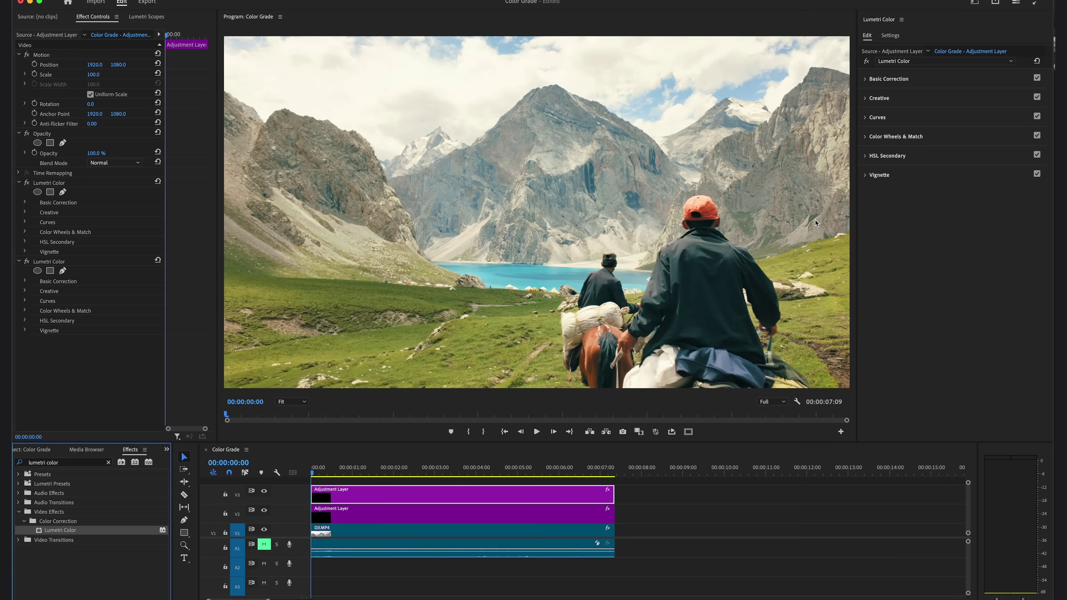
{"action": "left_click", "coordinate": [867, 156]}
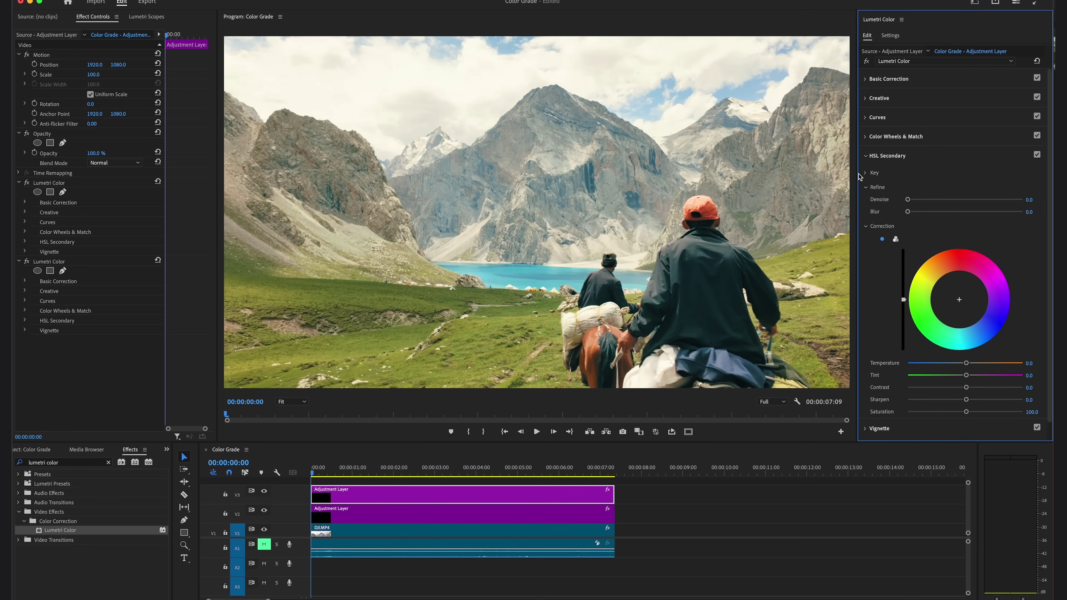
Step: Key the riders' dark teal jackets, narrowing the lightness range and setting Denoise 50.4 and Blur 15.1
{"action": "left_click", "coordinate": [865, 173]}
{"action": "scroll", "coordinate": [894, 180], "scroll_direction": "down", "scroll_amount": 5}
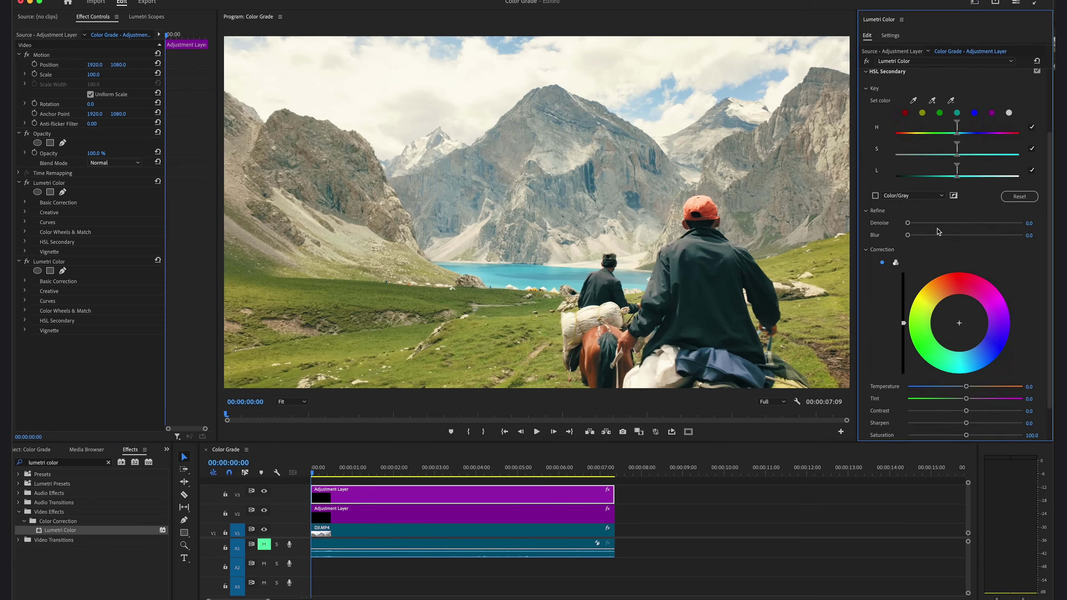
{"action": "left_click", "coordinate": [958, 90]}
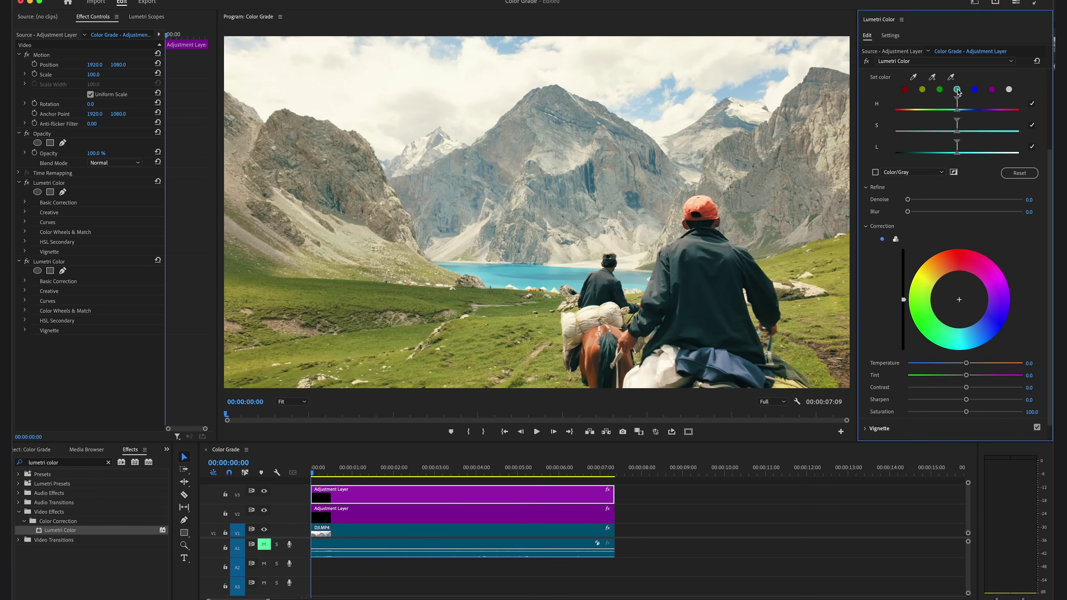
{"action": "mouse_move", "coordinate": [896, 145]}
{"action": "left_mouse_down"}
{"action": "mouse_move", "coordinate": [950, 146]}
{"action": "mouse_move", "coordinate": [890, 149]}
{"action": "left_mouse_up"}
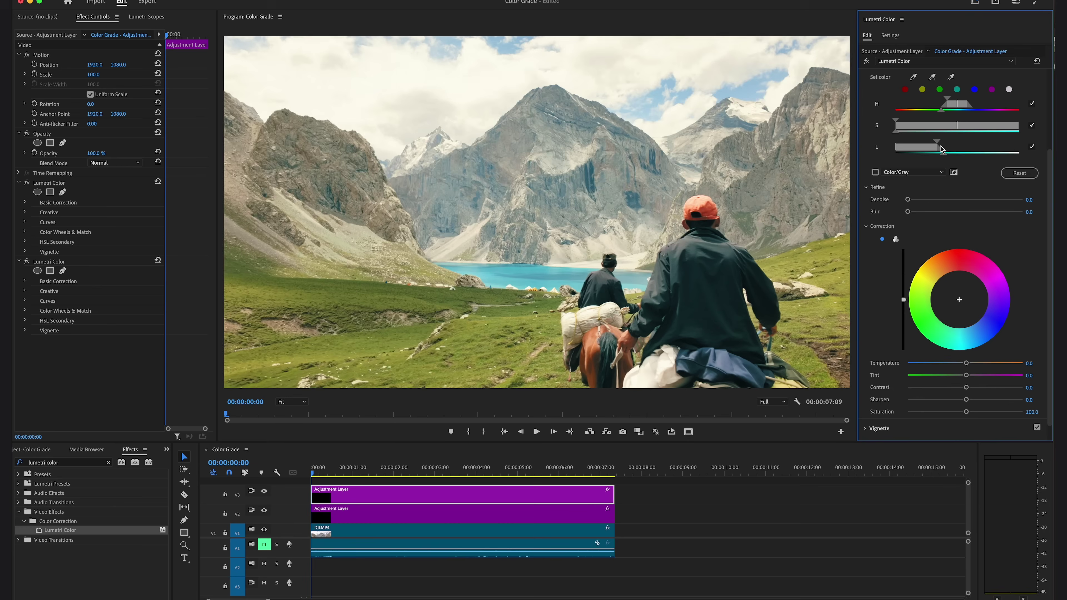
{"action": "left_click_drag", "start_coordinate": [941, 148], "coordinate": [932, 147]}
{"action": "left_click", "coordinate": [965, 211]}
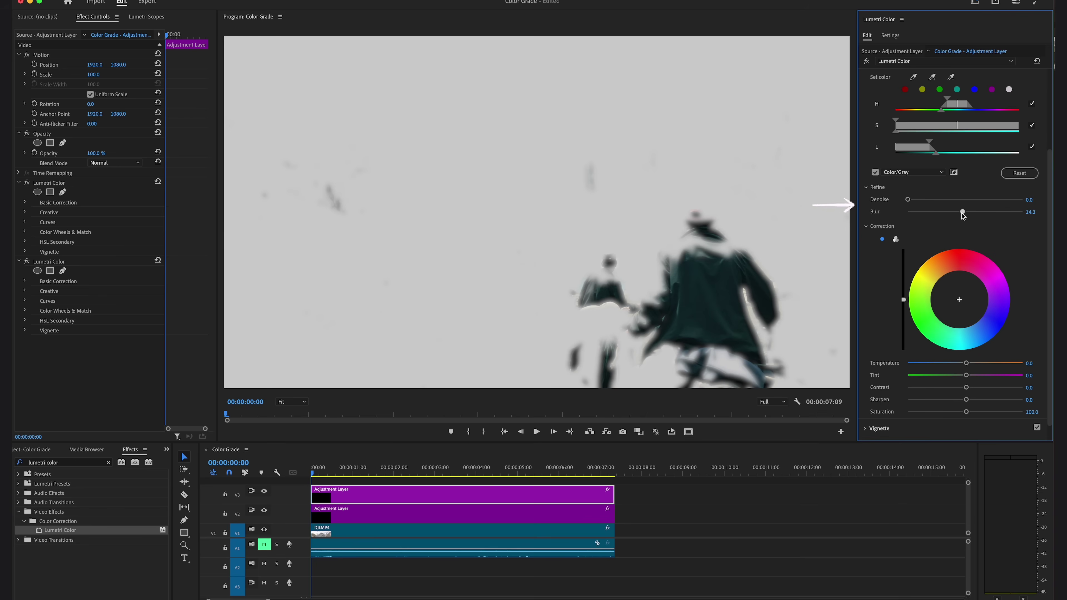
{"action": "left_click", "coordinate": [966, 199]}
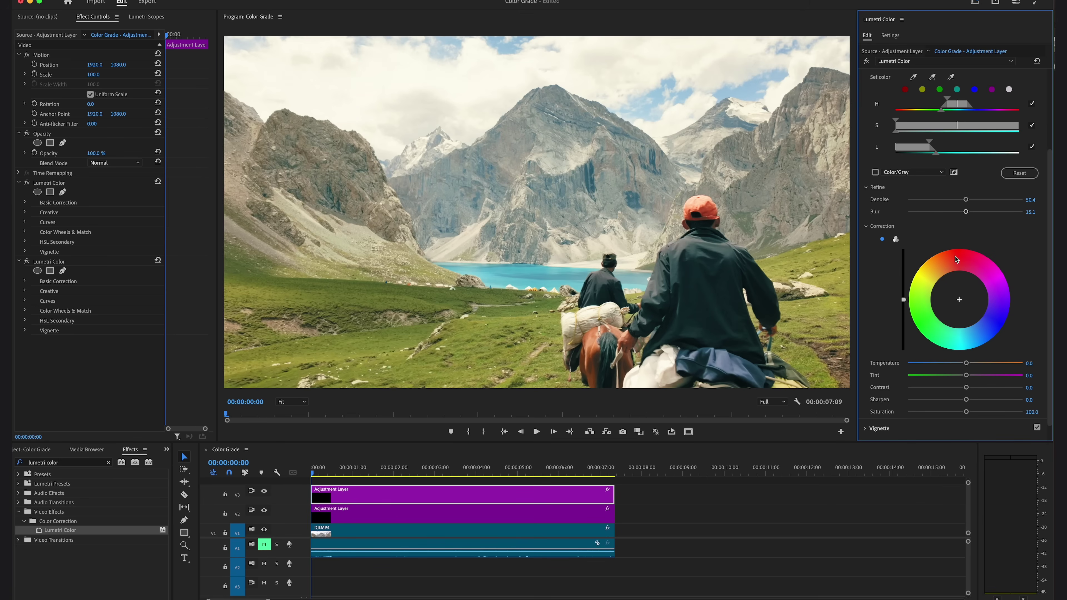
Step: Lower the keyed colours' saturation to 42.3, then toggle the effect off and on to compare
{"action": "scroll", "coordinate": [954, 258], "scroll_direction": "down", "scroll_amount": 1}
{"action": "left_click_drag", "start_coordinate": [966, 393], "coordinate": [940, 393]}
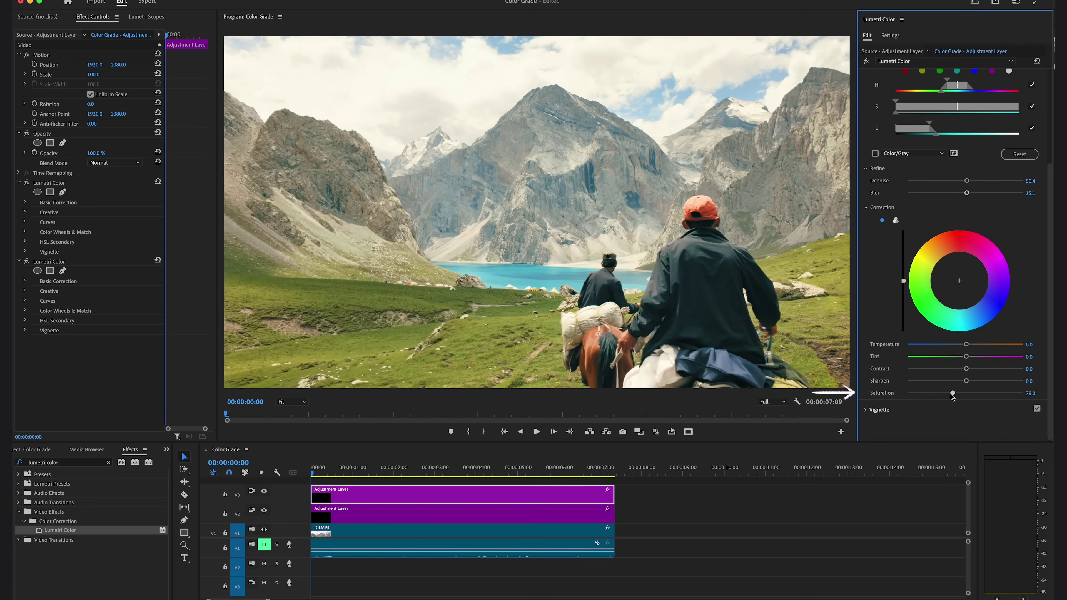
{"action": "double_click", "coordinate": [932, 393]}
{"action": "scroll", "coordinate": [936, 126], "scroll_direction": "up", "scroll_amount": 2}
{"action": "left_click_drag", "start_coordinate": [930, 155], "coordinate": [938, 154]}
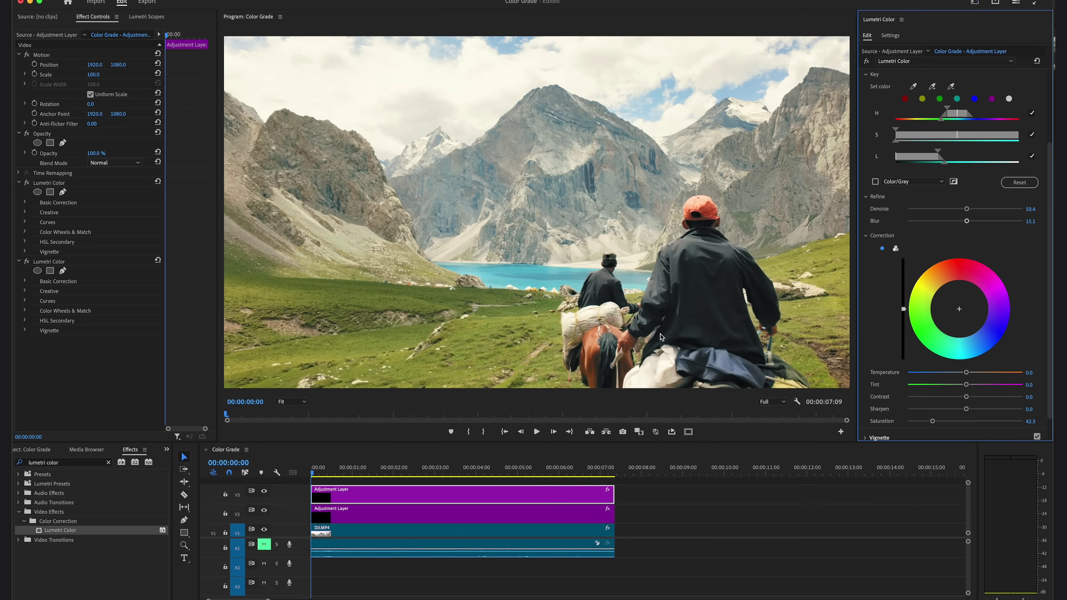
{"action": "left_click", "coordinate": [27, 262]}
{"action": "left_click", "coordinate": [26, 262]}
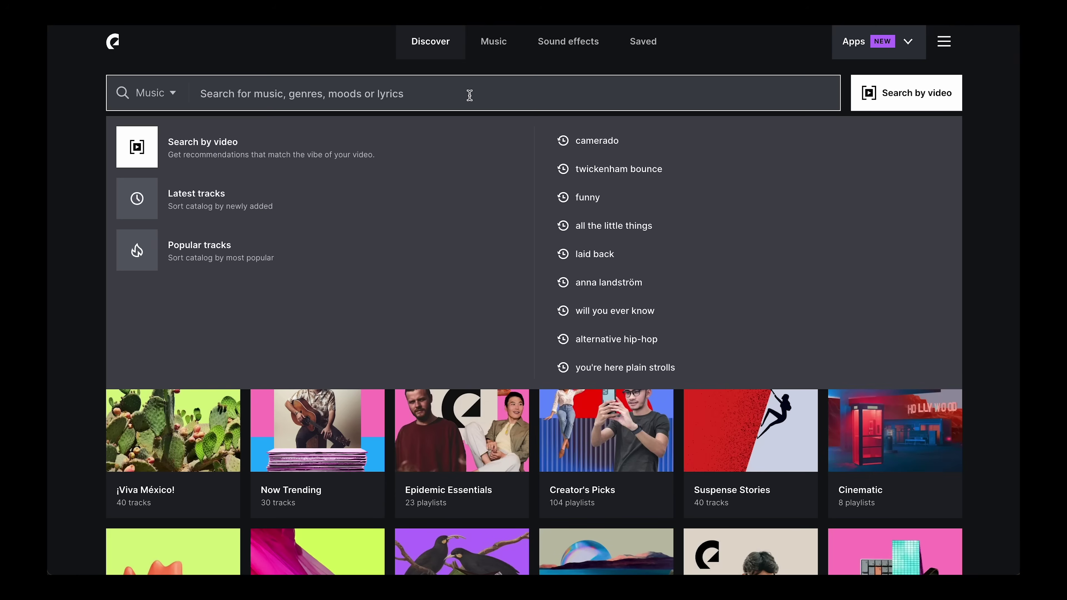
Step: Search Epidemic Sound's music for 'classical'
{"action": "type", "text": "class"}
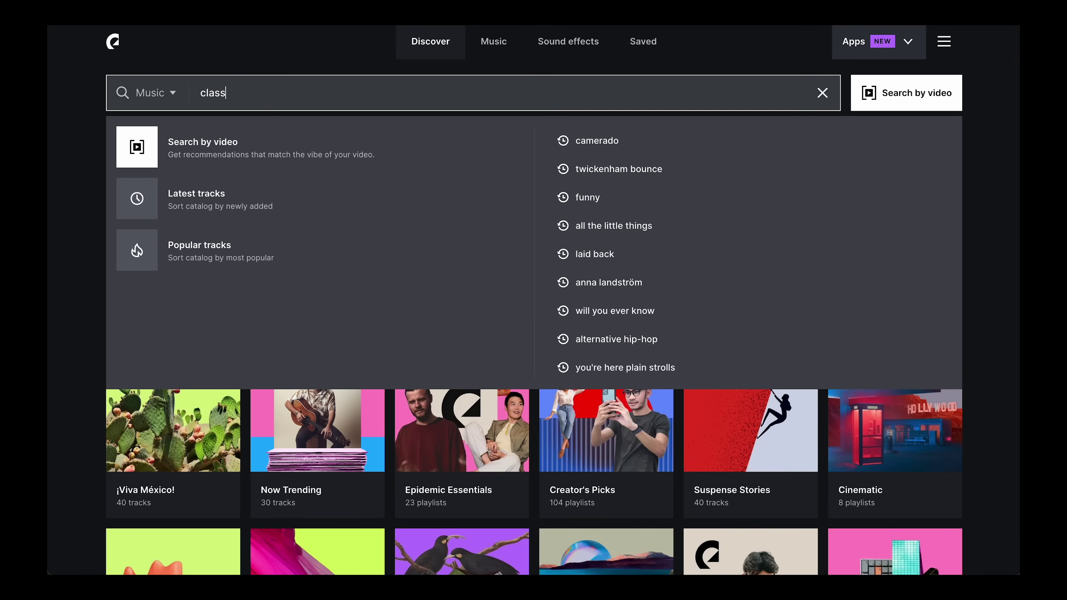
{"action": "type", "text": "ical"}
{"action": "key", "text": "Return"}
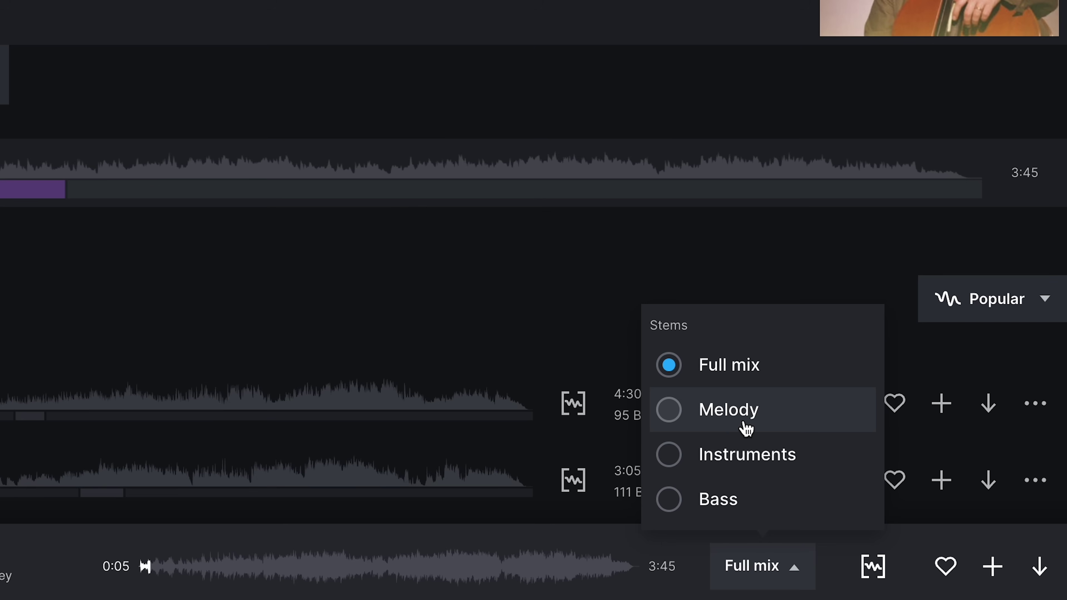
Step: Switch the playing track to its Melody stem
{"action": "left_click", "coordinate": [746, 429]}
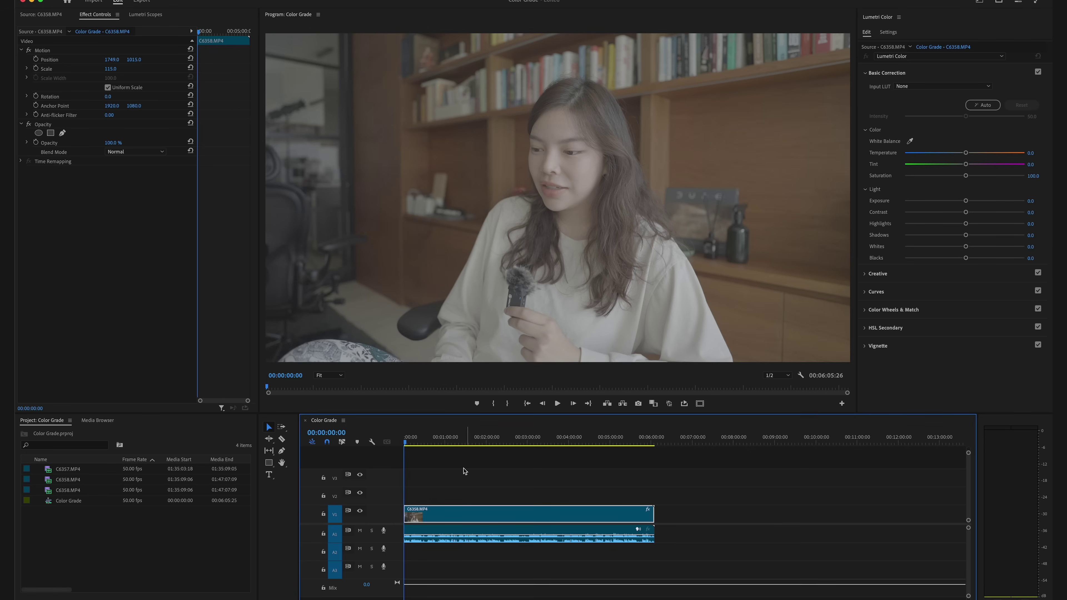
Step: Override the three selected clips' media colour space to Sony S-Log3/S-Gamut3.Cine
{"action": "left_click", "coordinate": [69, 472]}
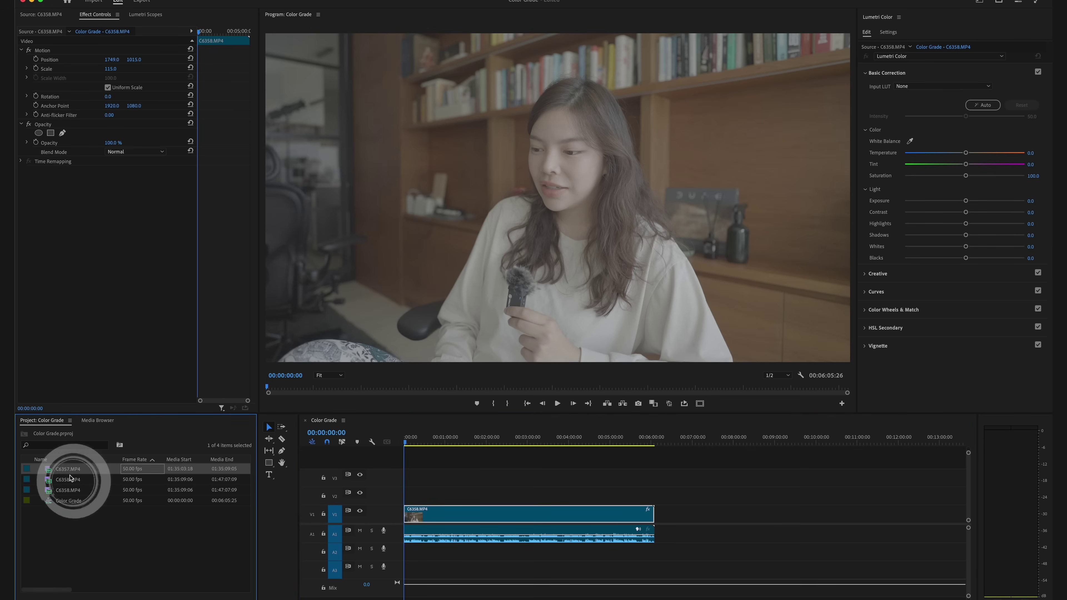
{"action": "left_click", "coordinate": [72, 491], "text": "shift"}
{"action": "right_click", "coordinate": [72, 491]}
{"action": "mouse_move", "coordinate": [105, 551]}
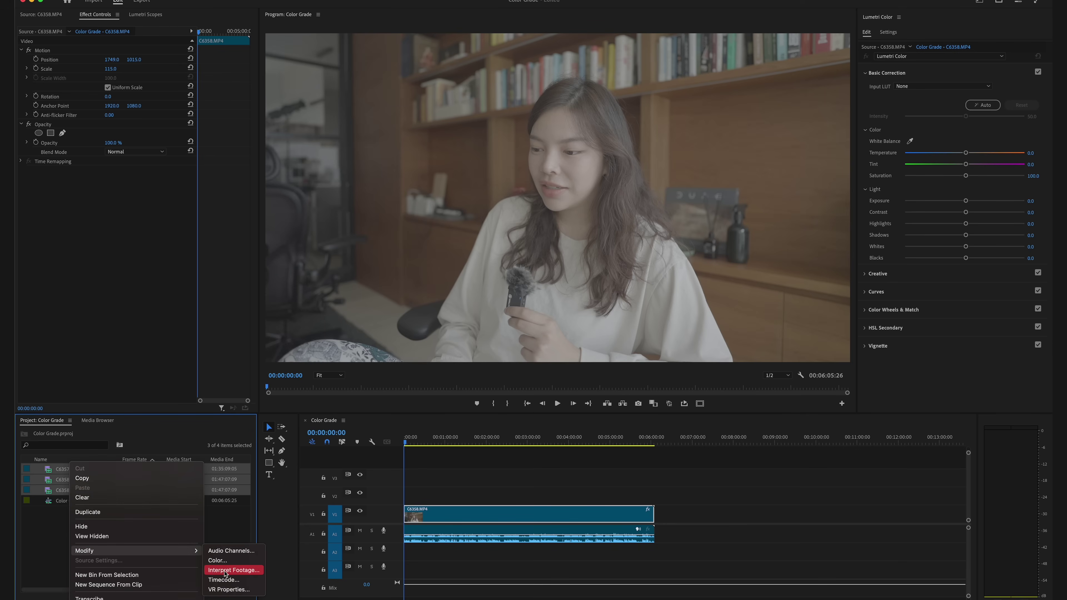
{"action": "left_click", "coordinate": [226, 573]}
{"action": "left_click", "coordinate": [548, 70]}
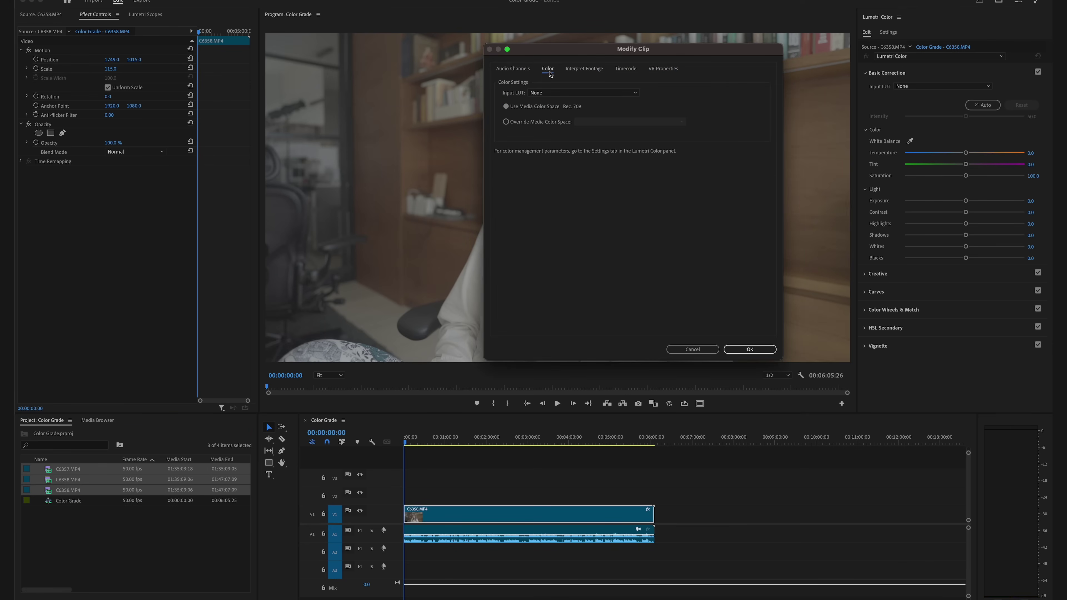
{"action": "left_click", "coordinate": [538, 122]}
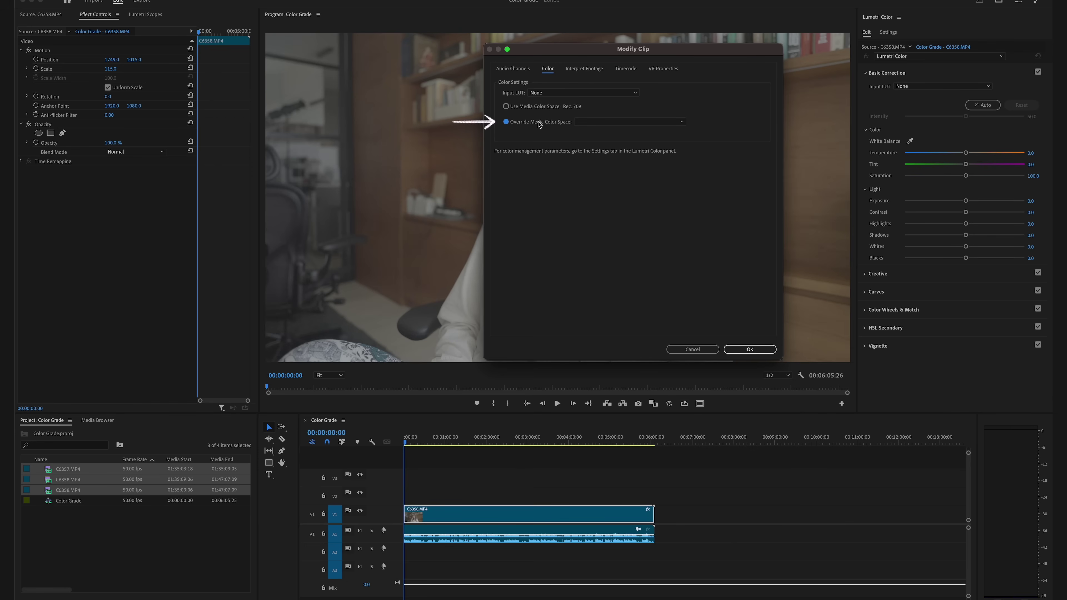
{"action": "left_click", "coordinate": [600, 123]}
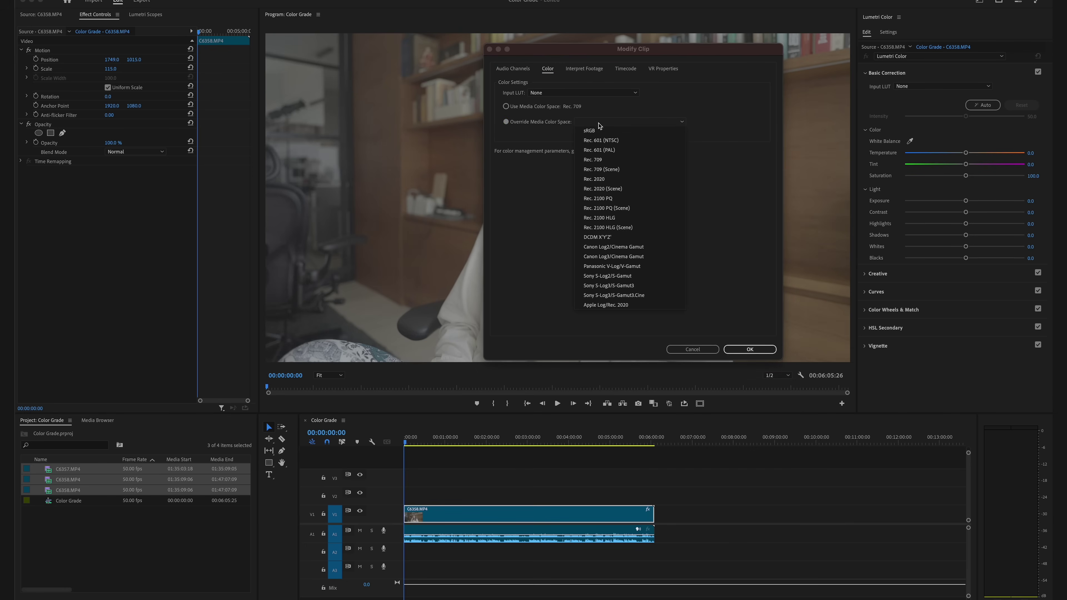
{"action": "left_click", "coordinate": [619, 296]}
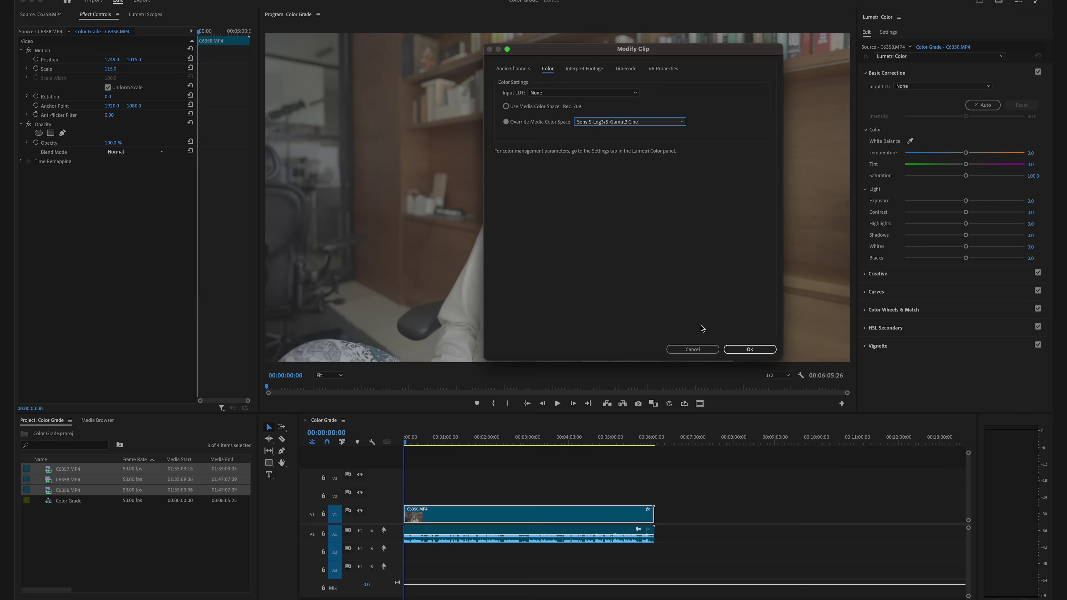
{"action": "left_click", "coordinate": [758, 350]}
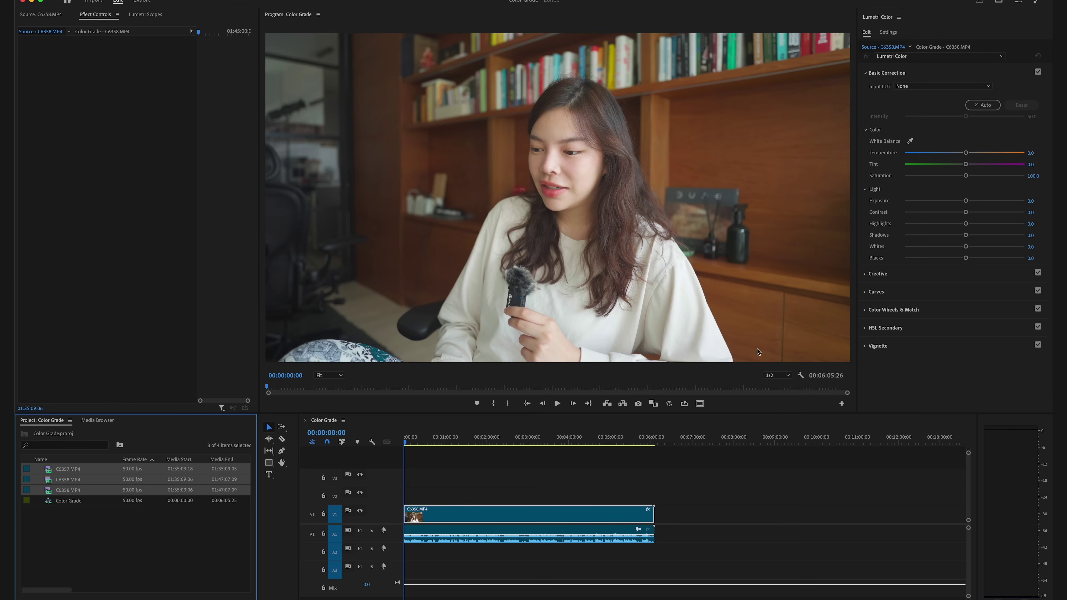
Step: Set the V1 clip's Contrast to 59.0, Highlights -27.5, Shadows -8.4 and Exposure 0.1
{"action": "left_click", "coordinate": [544, 512]}
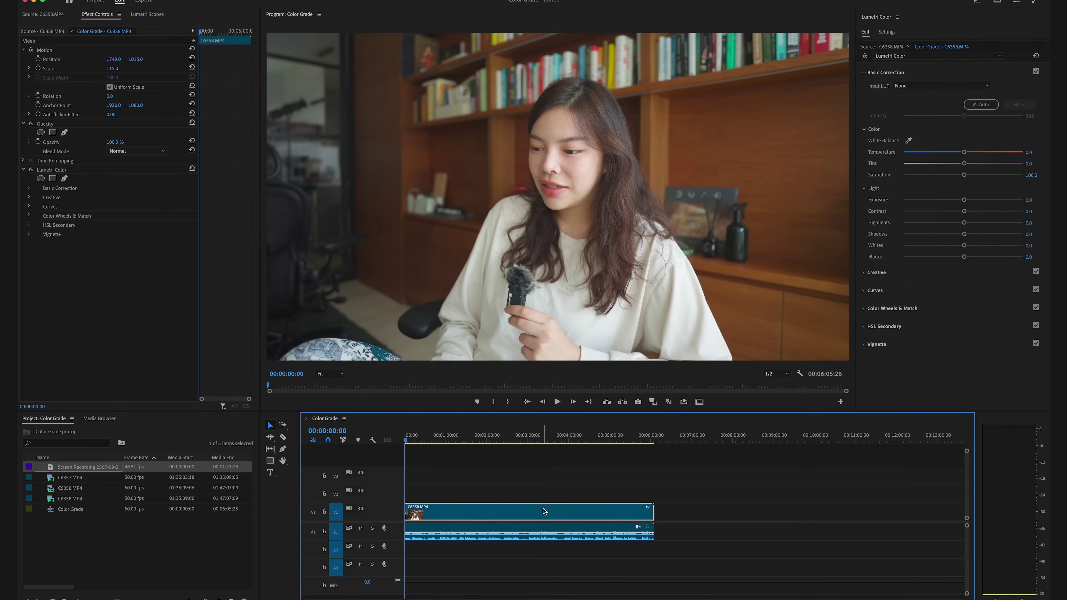
{"action": "left_click_drag", "start_coordinate": [965, 211], "coordinate": [995, 211]}
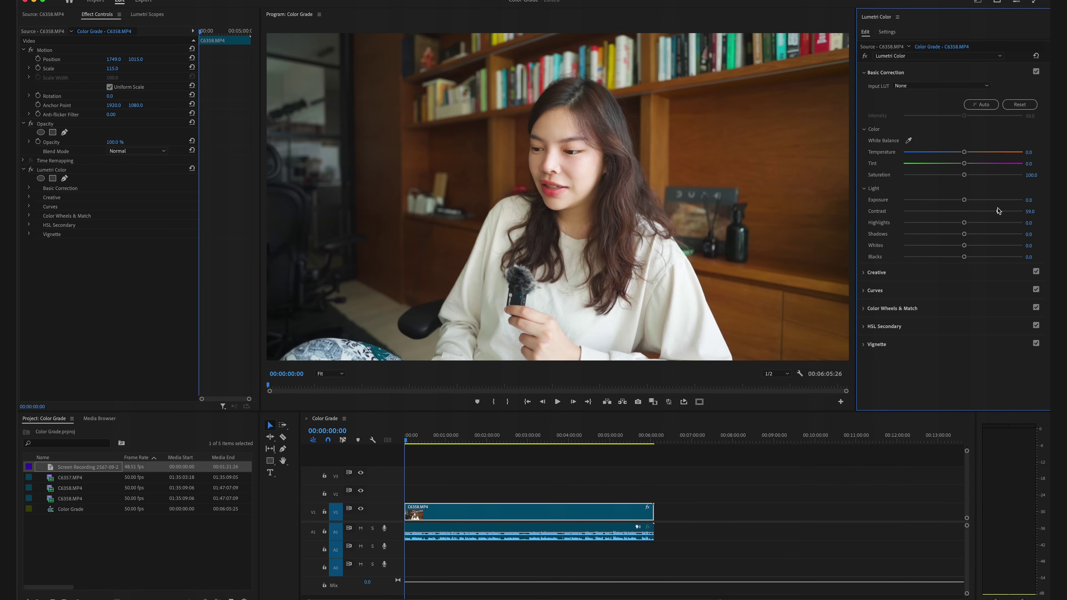
{"action": "mouse_move", "coordinate": [963, 225]}
{"action": "left_mouse_down"}
{"action": "mouse_move", "coordinate": [945, 226]}
{"action": "mouse_move", "coordinate": [947, 238]}
{"action": "left_mouse_up"}
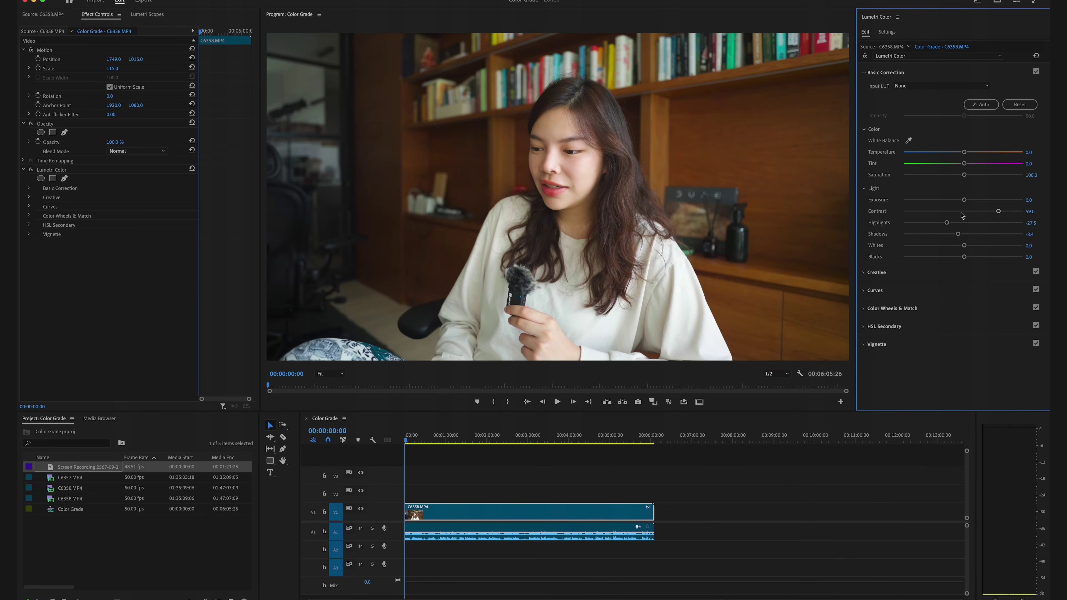
{"action": "left_click_drag", "start_coordinate": [966, 201], "coordinate": [964, 201]}
{"action": "left_click", "coordinate": [523, 267]}
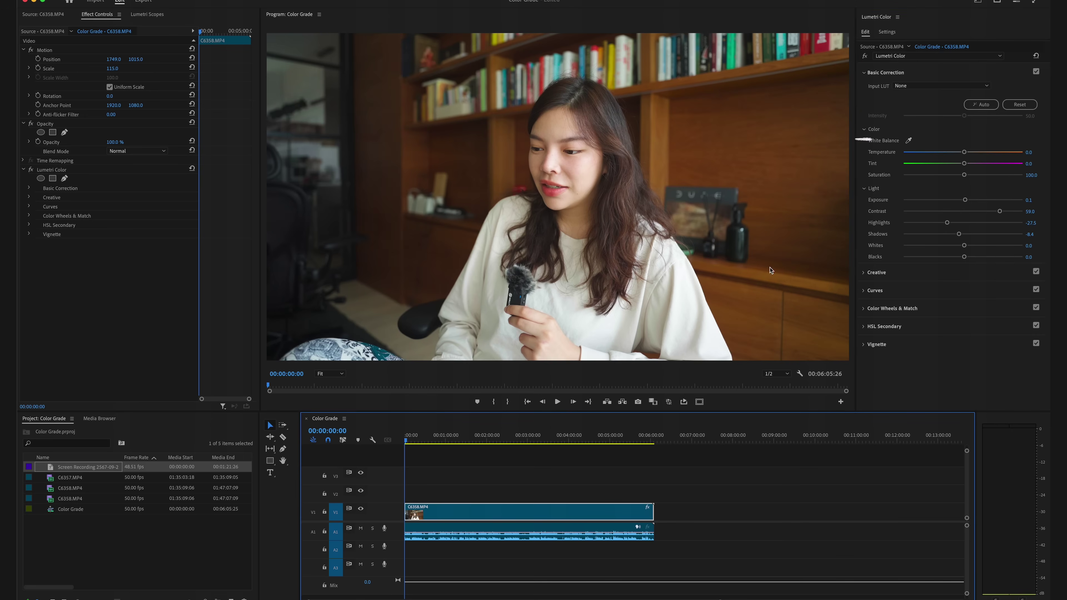
{"action": "left_click", "coordinate": [909, 142]}
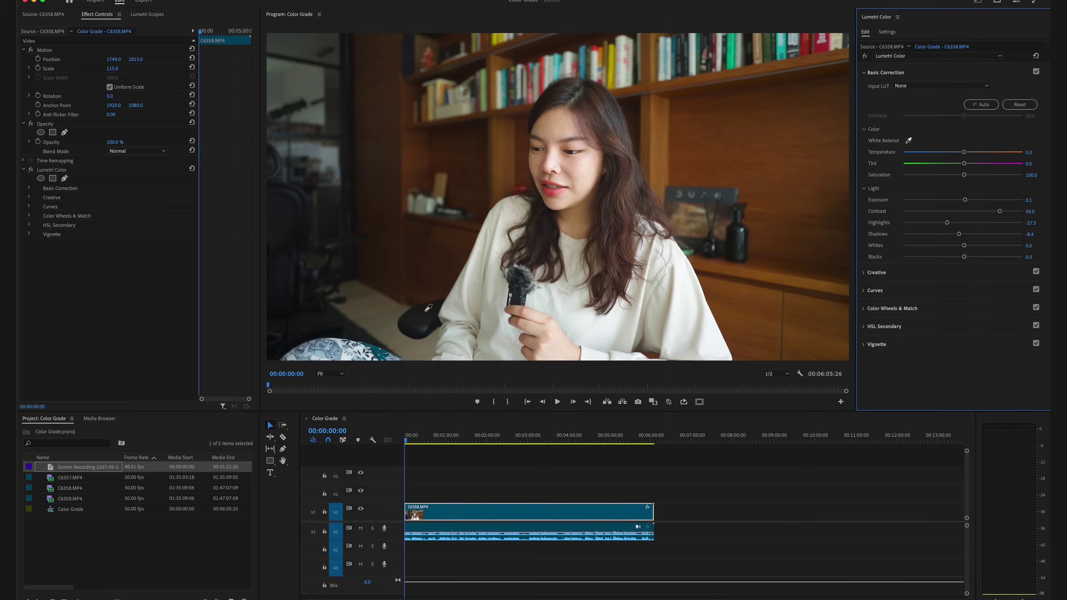
{"action": "left_click", "coordinate": [418, 324]}
{"action": "left_click", "coordinate": [521, 271]}
{"action": "left_click", "coordinate": [529, 269]}
{"action": "left_click", "coordinate": [526, 274]}
{"action": "key", "text": "ctrl+z"}
Step: Draw a three-point opacity pen mask on the subject's cheek and show Lumetri Scopes
{"action": "left_click", "coordinate": [64, 133]}
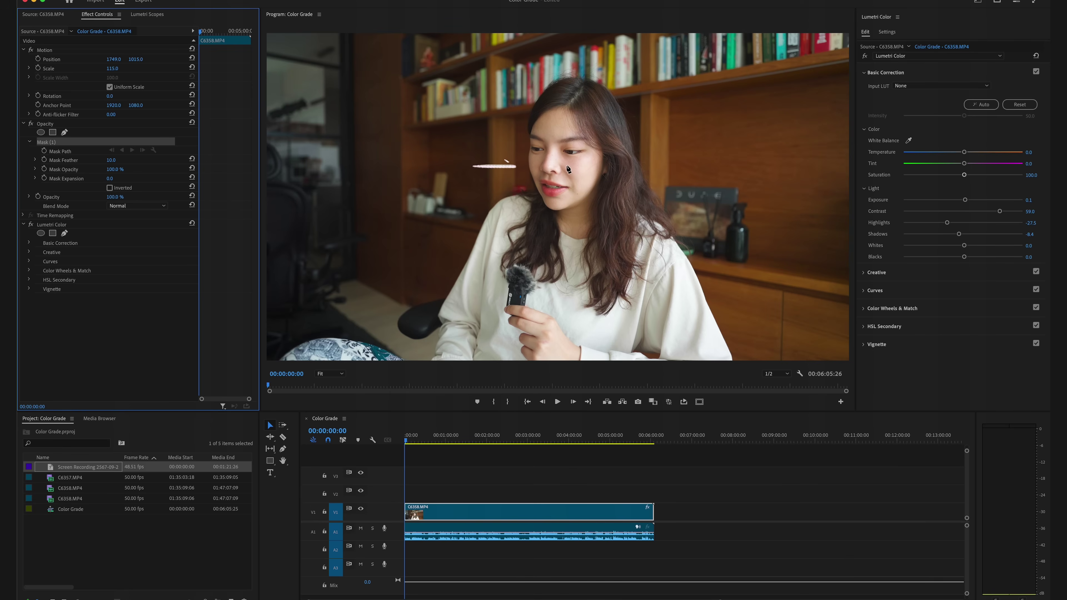
{"action": "left_click", "coordinate": [530, 158]}
{"action": "left_click", "coordinate": [537, 177]}
{"action": "left_click", "coordinate": [550, 157]}
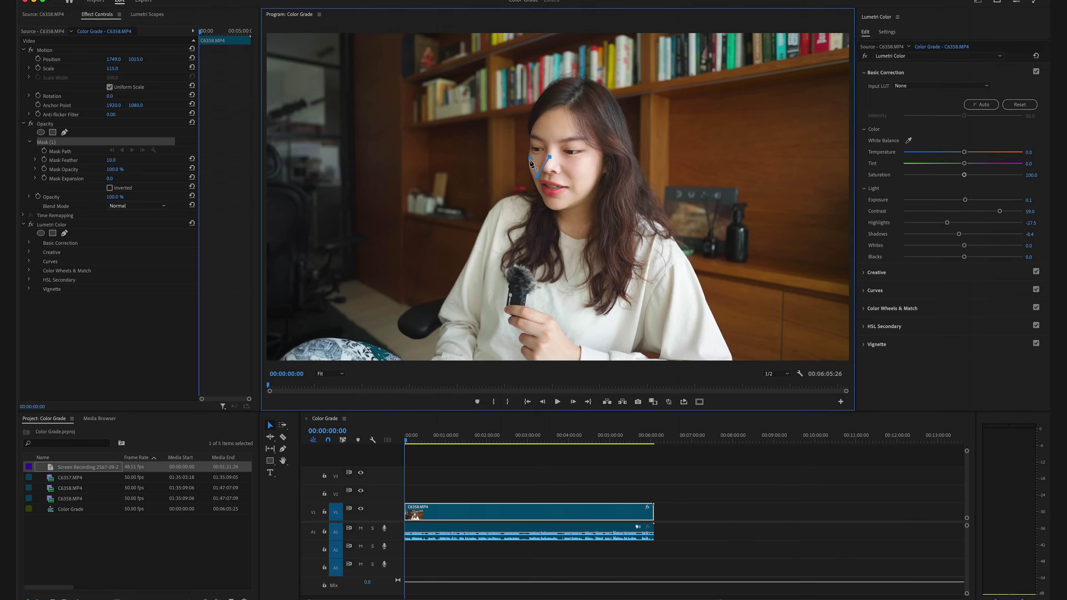
{"action": "left_click", "coordinate": [530, 159]}
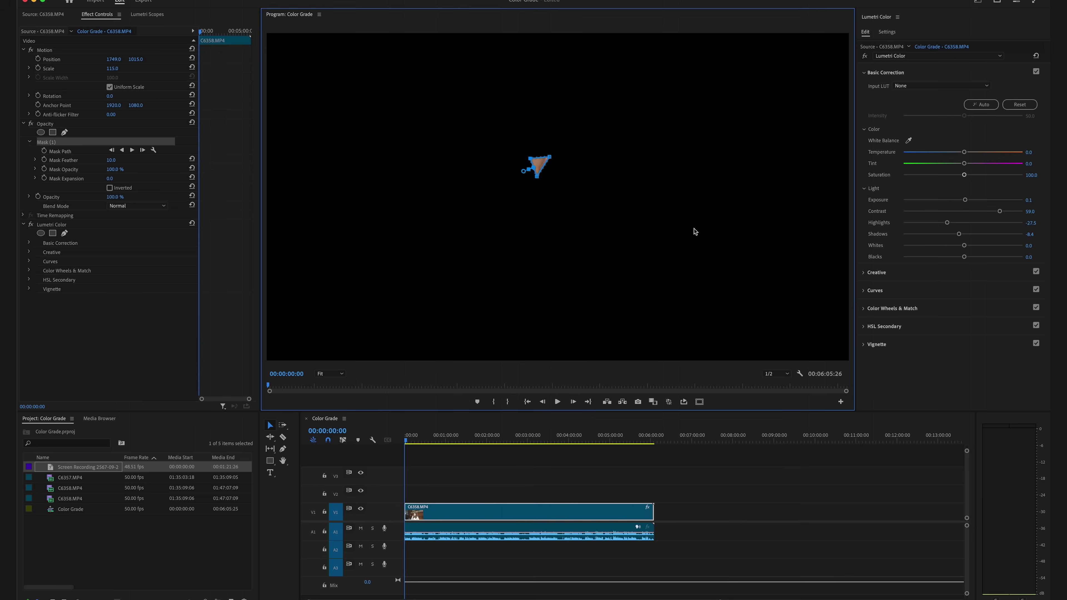
{"action": "left_click", "coordinate": [148, 14]}
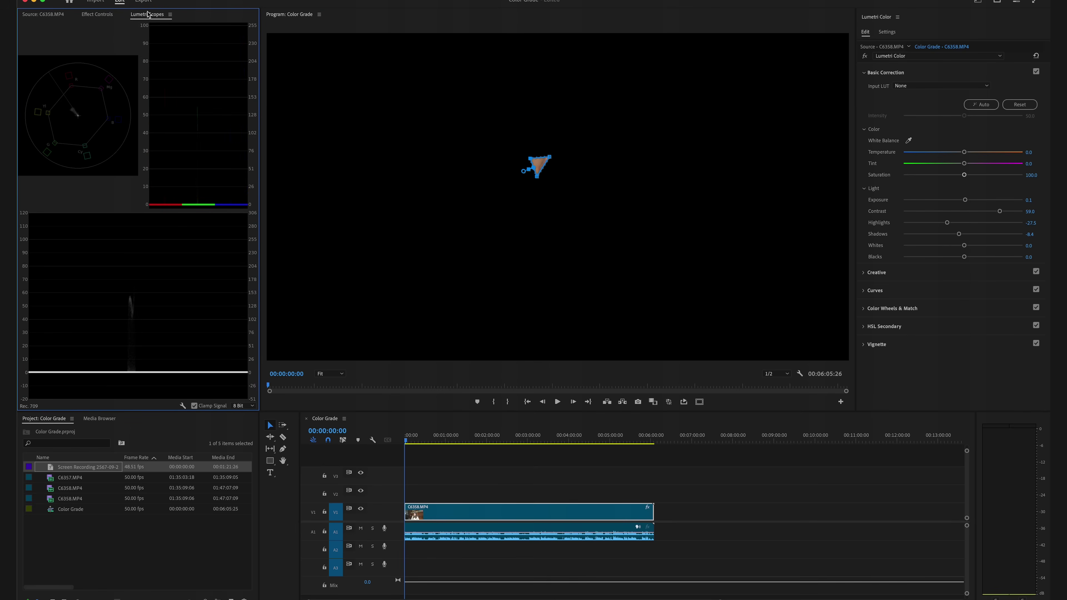
Step: Check the vectorscope and raise Tint toward magenta, to about 10.6
{"action": "left_click", "coordinate": [294, 0]}
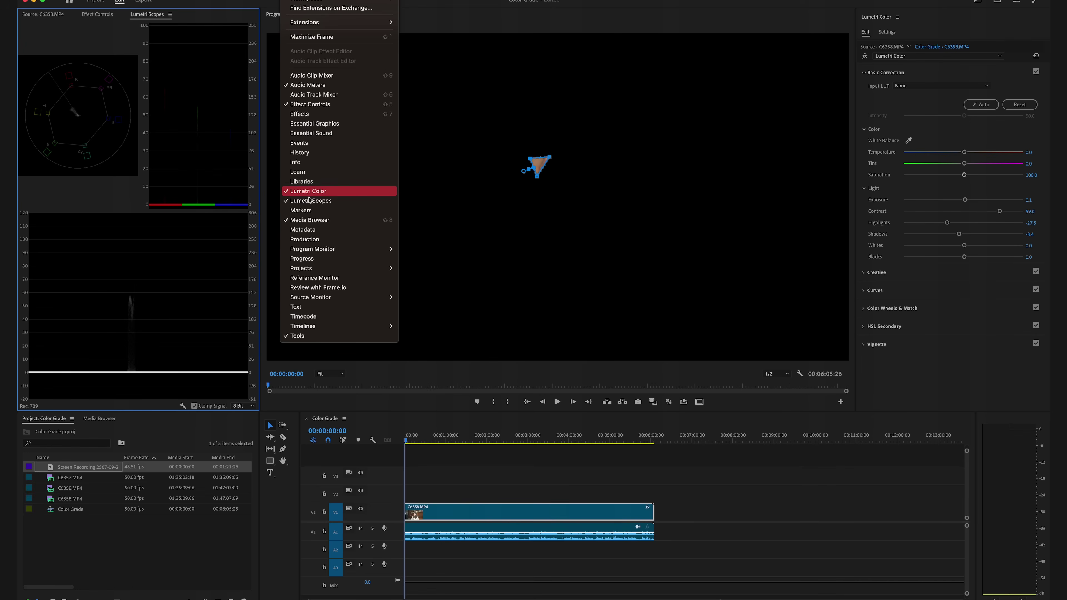
{"action": "left_click", "coordinate": [110, 83]}
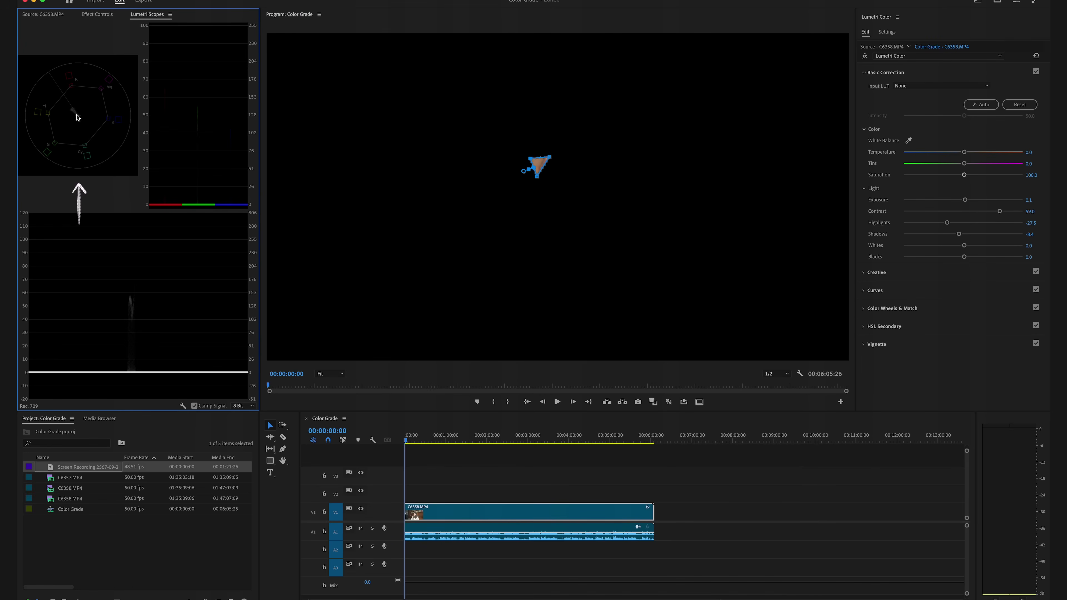
{"action": "right_click", "coordinate": [77, 116]}
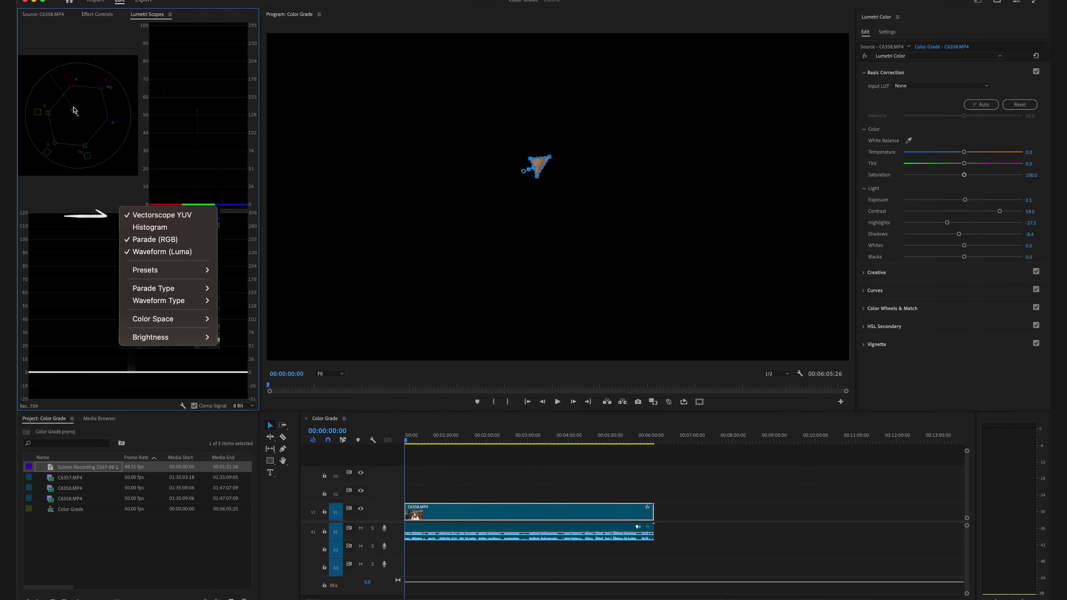
{"action": "left_click", "coordinate": [98, 215]}
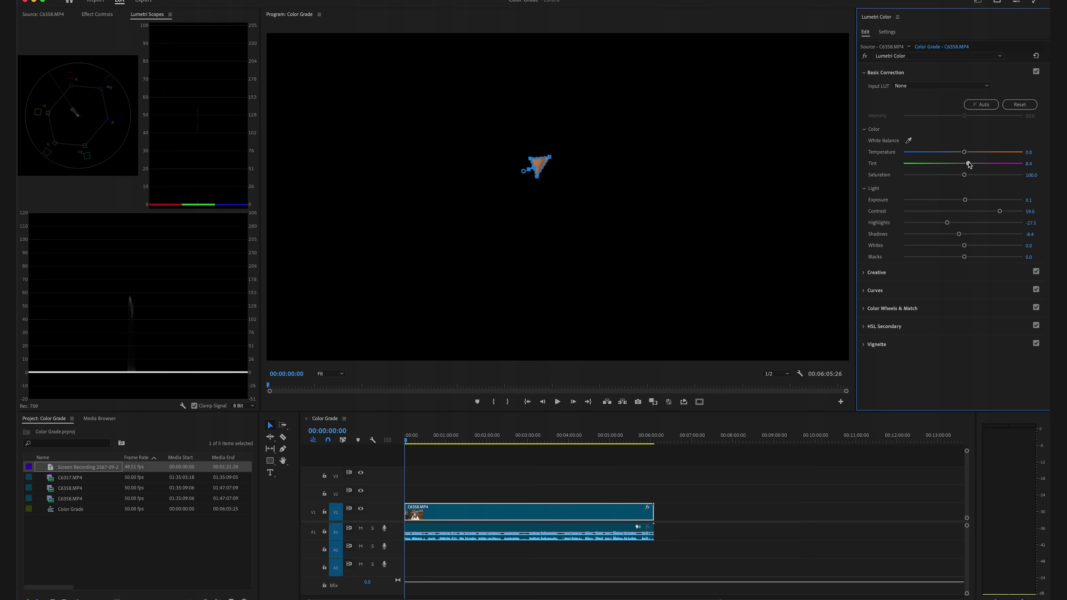
{"action": "left_click_drag", "start_coordinate": [964, 163], "coordinate": [1013, 161]}
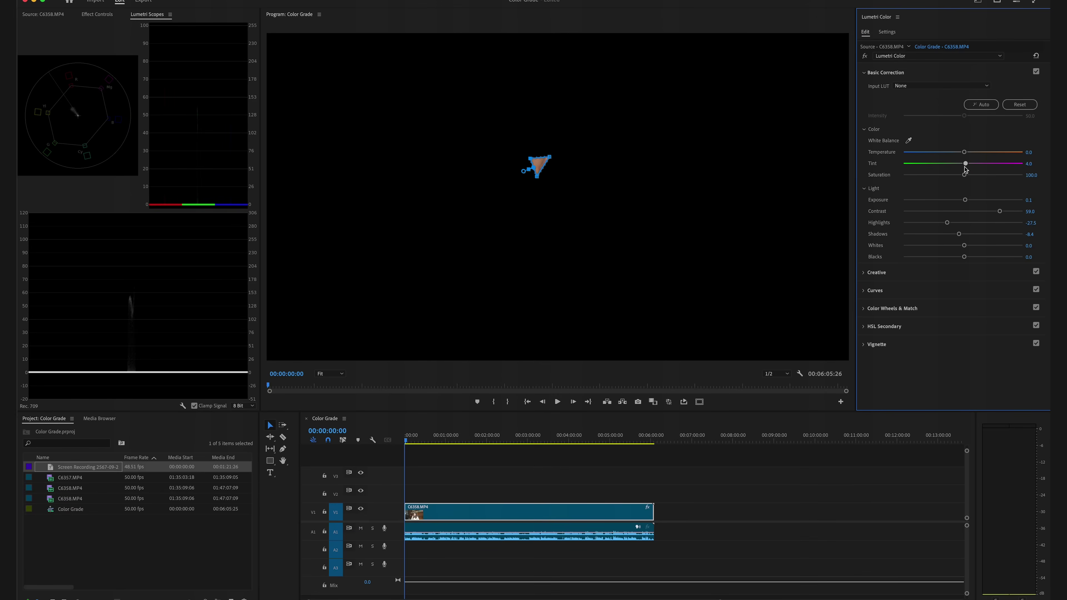
{"action": "left_click_drag", "start_coordinate": [964, 166], "coordinate": [969, 166]}
Step: Clear the cheek mask, then undo the deletion
{"action": "left_click", "coordinate": [97, 14]}
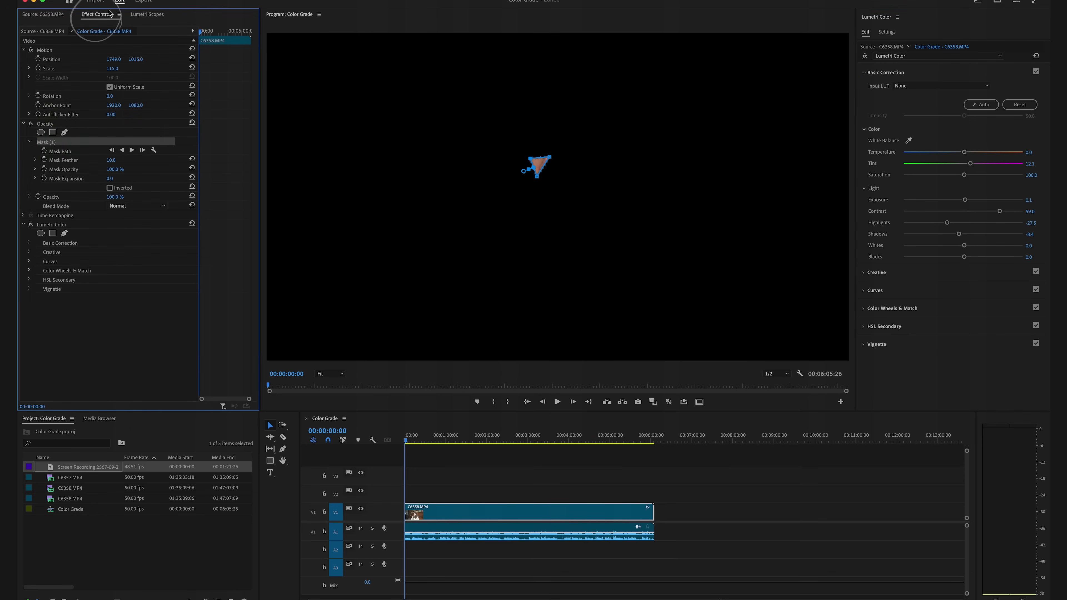
{"action": "right_click", "coordinate": [58, 142]}
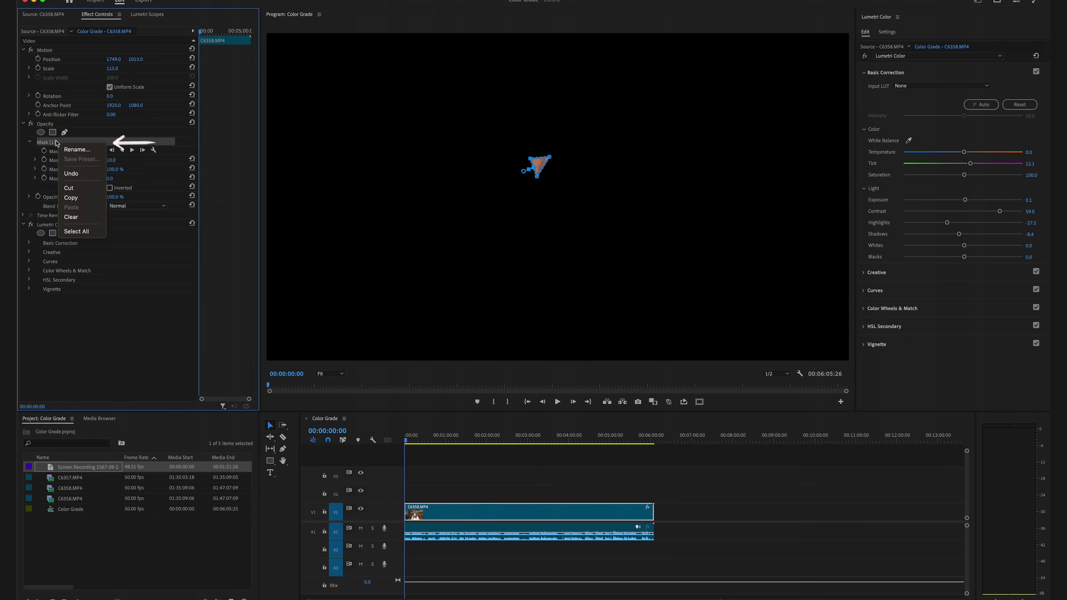
{"action": "left_click", "coordinate": [71, 217]}
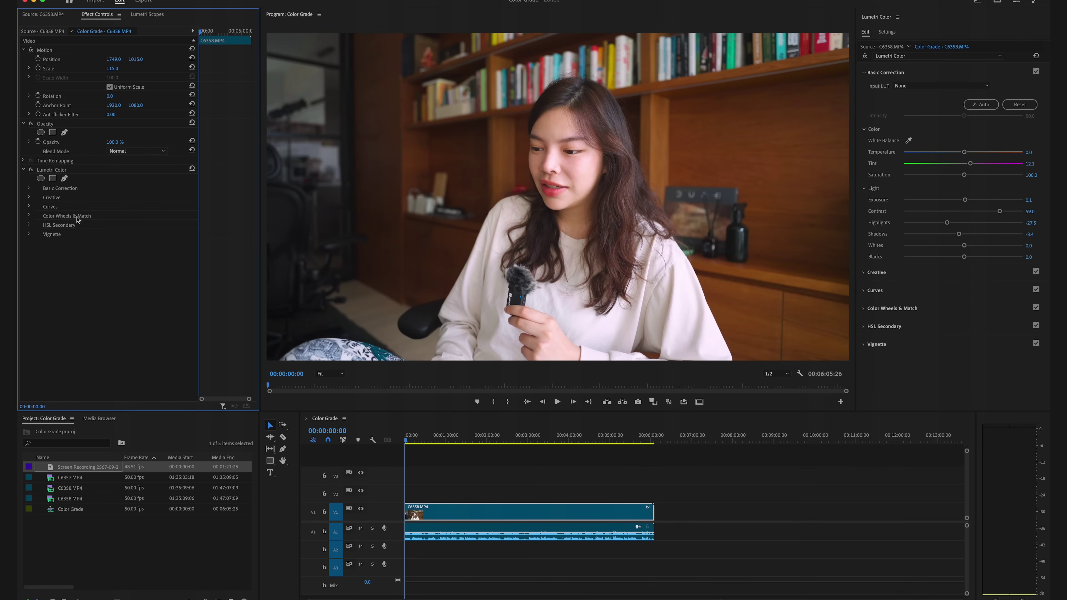
{"action": "key", "text": "super+z"}
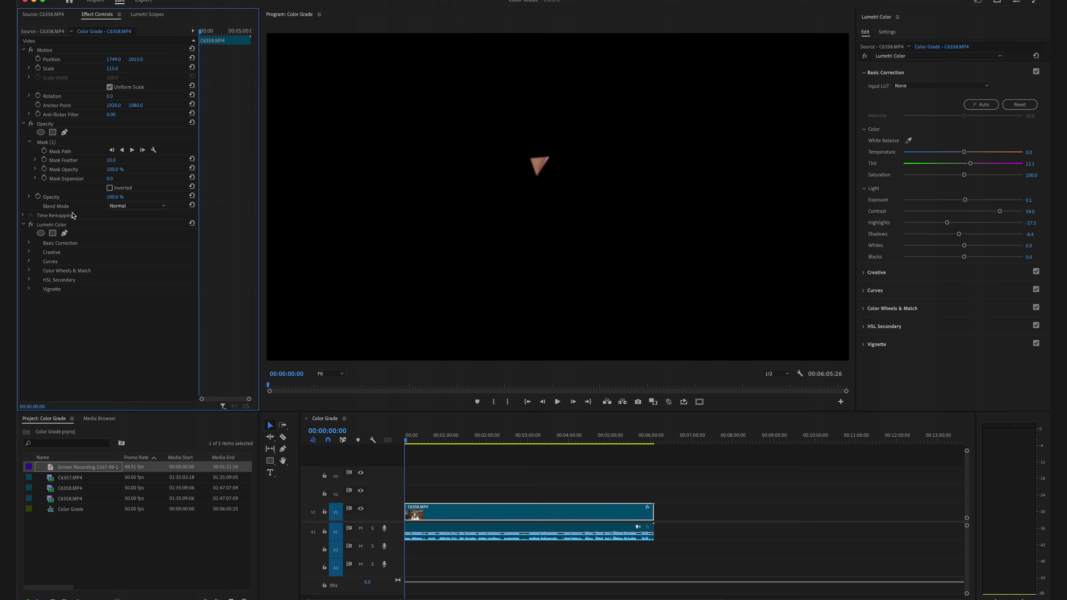
Step: Lower Tint to 4.0 against the scopes and clear the cheek mask for good
{"action": "left_click", "coordinate": [134, 17]}
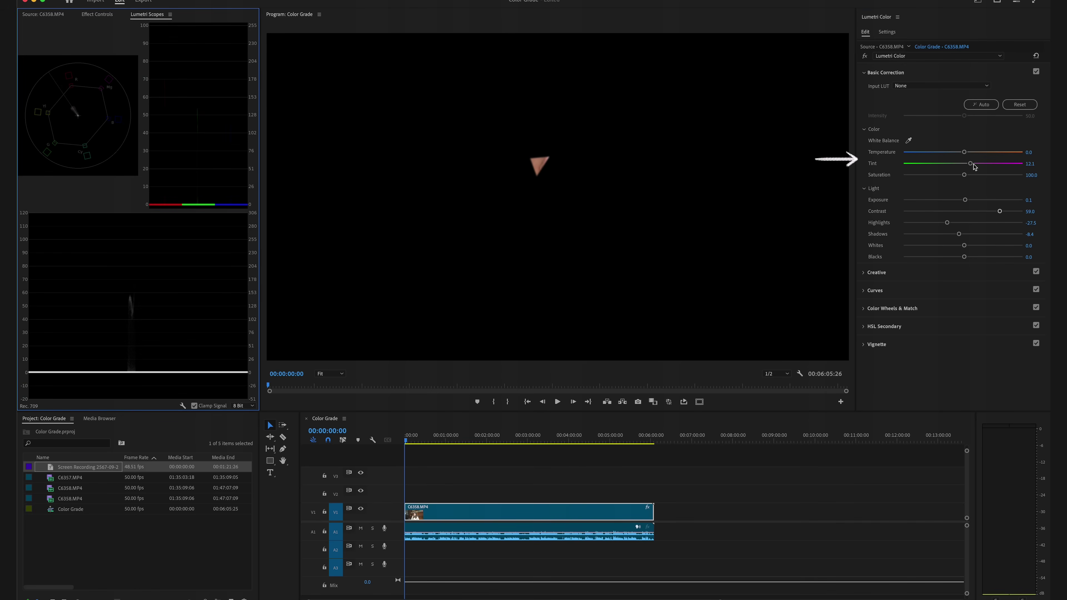
{"action": "left_click_drag", "start_coordinate": [971, 164], "coordinate": [962, 163]}
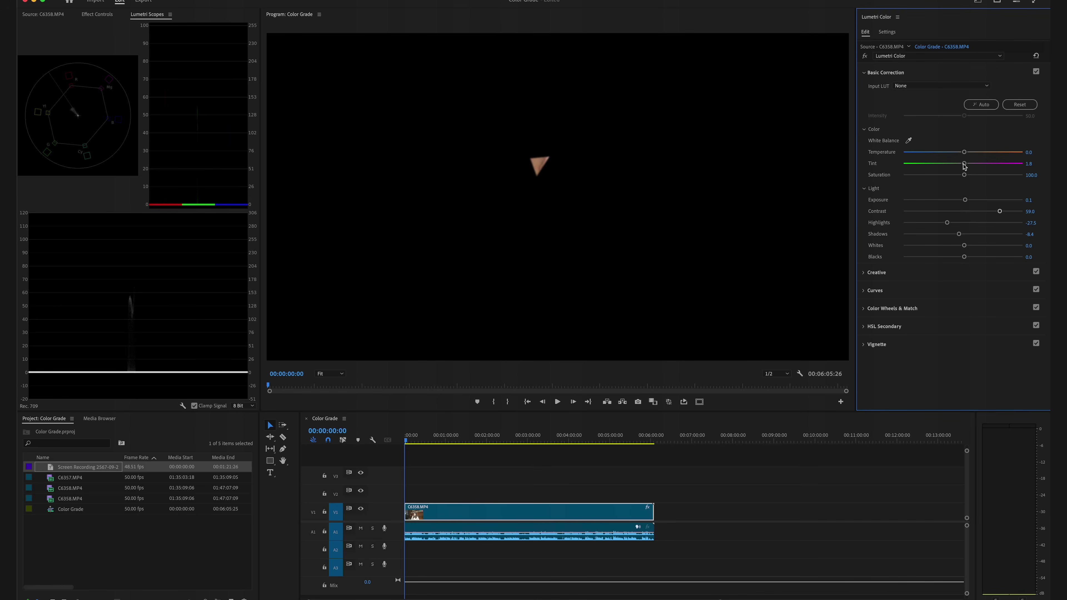
{"action": "left_click", "coordinate": [107, 17]}
{"action": "right_click", "coordinate": [44, 145]}
{"action": "left_click", "coordinate": [66, 225]}
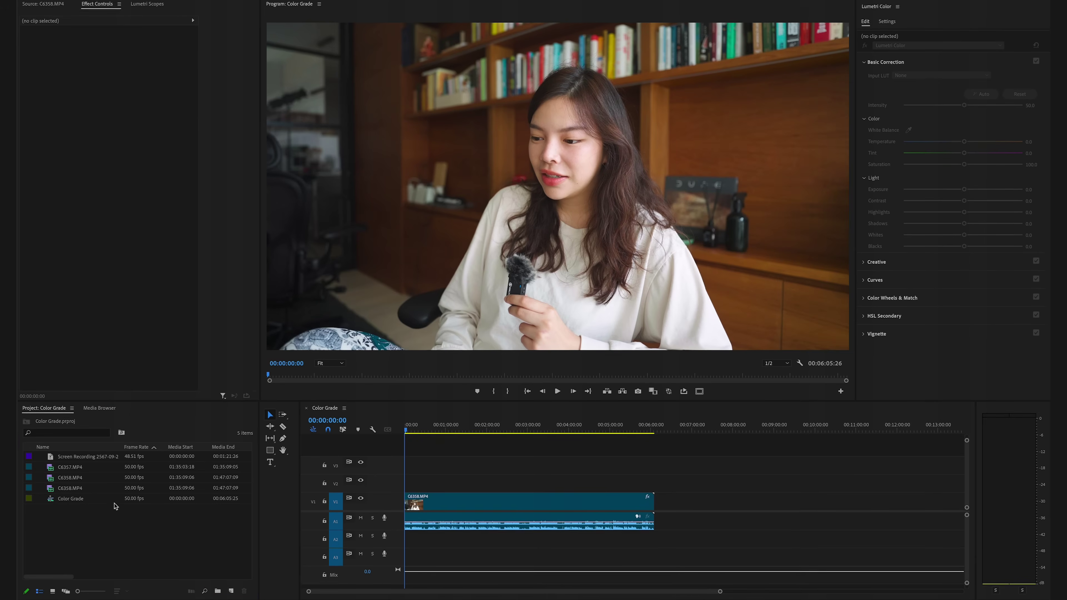
Step: Create a new Adjustment Layer and place it on V2 over the full C6358.MP4 clip
{"action": "right_click", "coordinate": [114, 500]}
{"action": "left_click", "coordinate": [138, 538]}
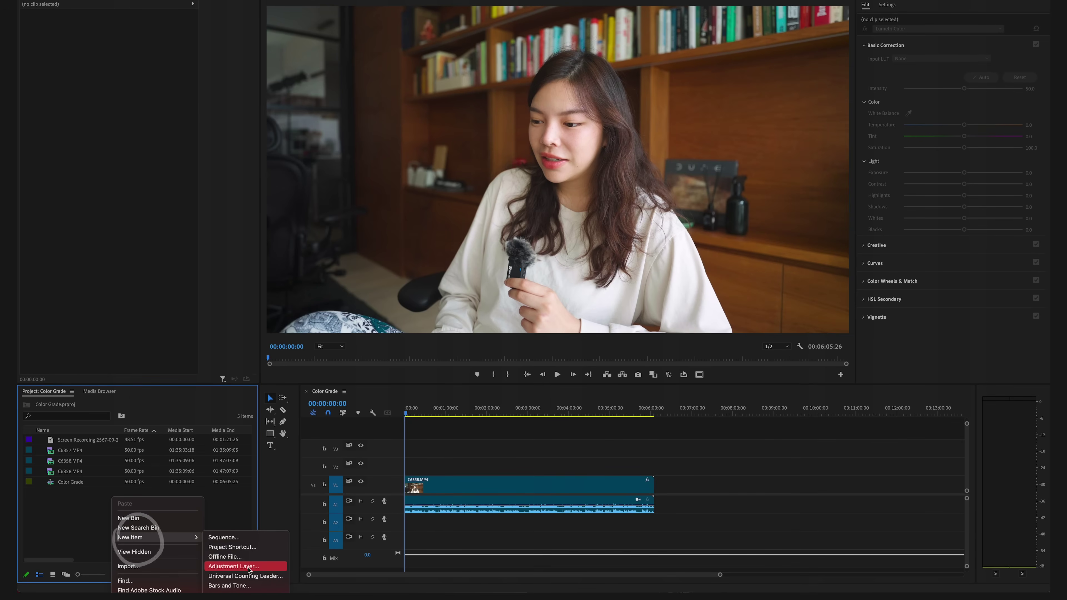
{"action": "left_click", "coordinate": [233, 566]}
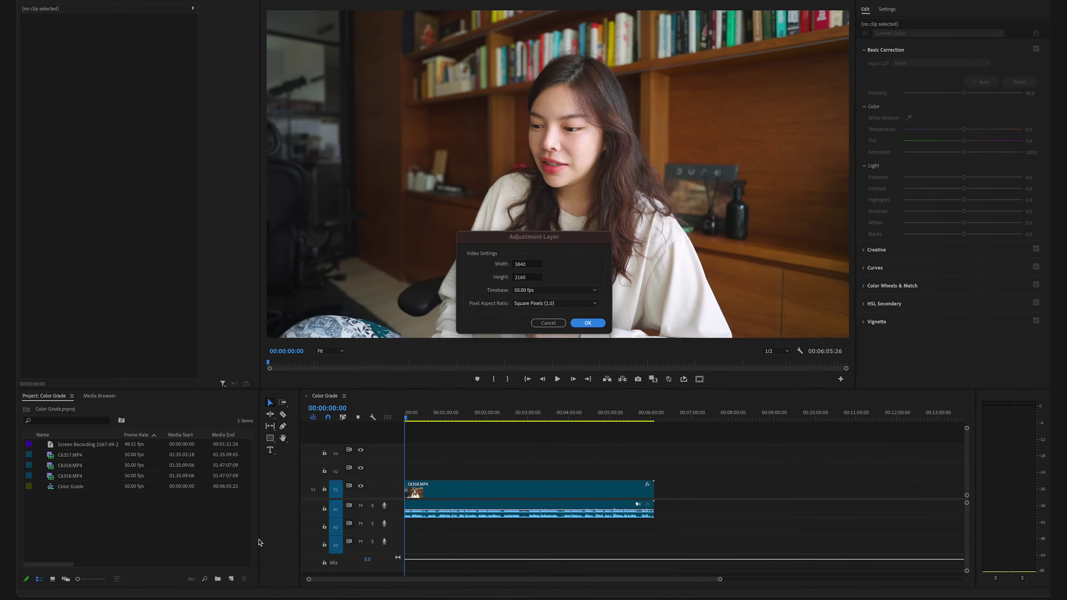
{"action": "left_click", "coordinate": [588, 318]}
{"action": "left_click_drag", "start_coordinate": [77, 467], "coordinate": [418, 494]}
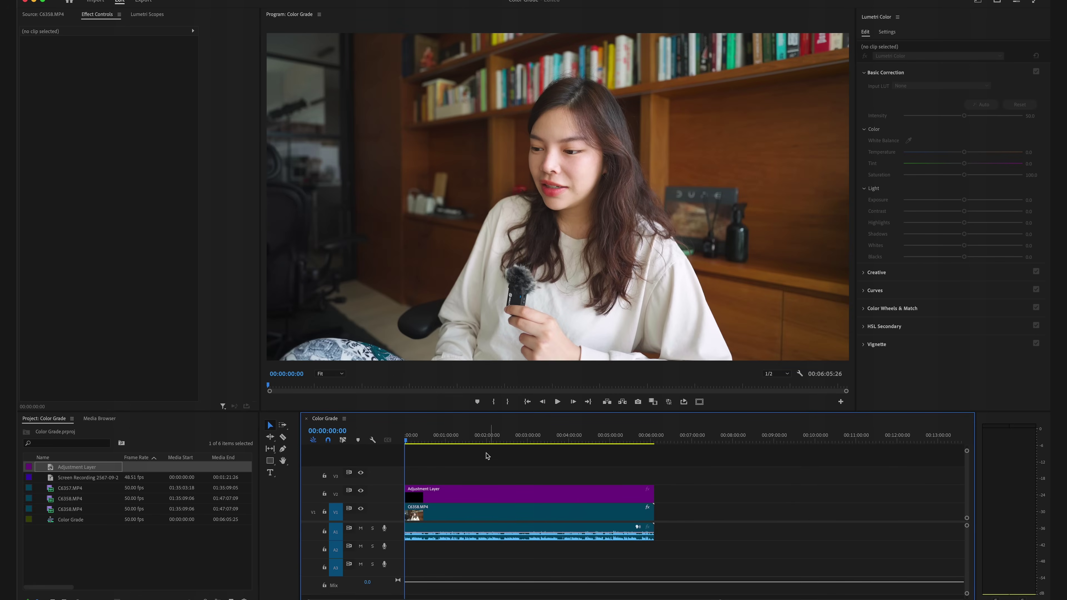
{"action": "left_click", "coordinate": [483, 494]}
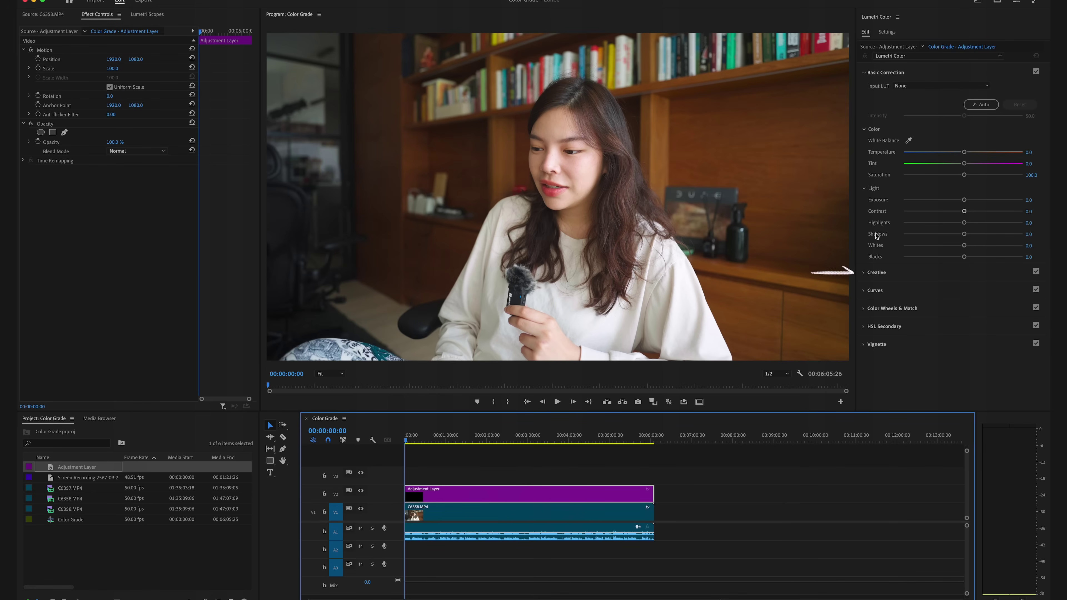
Step: Apply the Avondale.cube look at intensity 71.1, then add a second adjustment layer on V3
{"action": "left_click", "coordinate": [865, 276]}
{"action": "left_click", "coordinate": [865, 273]}
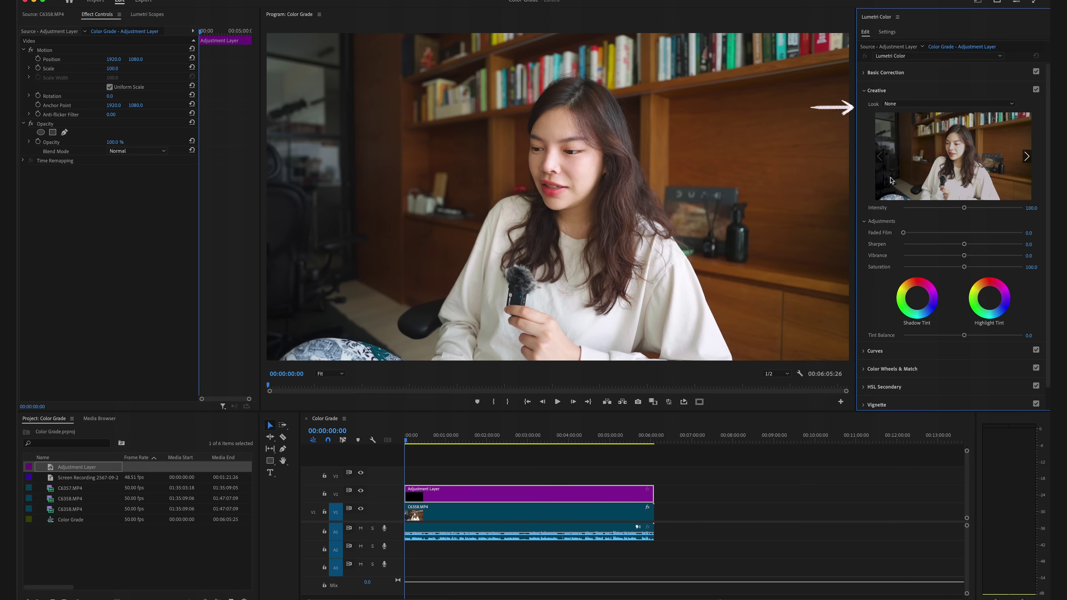
{"action": "left_click", "coordinate": [908, 105]}
{"action": "left_click", "coordinate": [906, 133]}
{"action": "left_click", "coordinate": [998, 106]}
{"action": "type", "text": "avondale"}
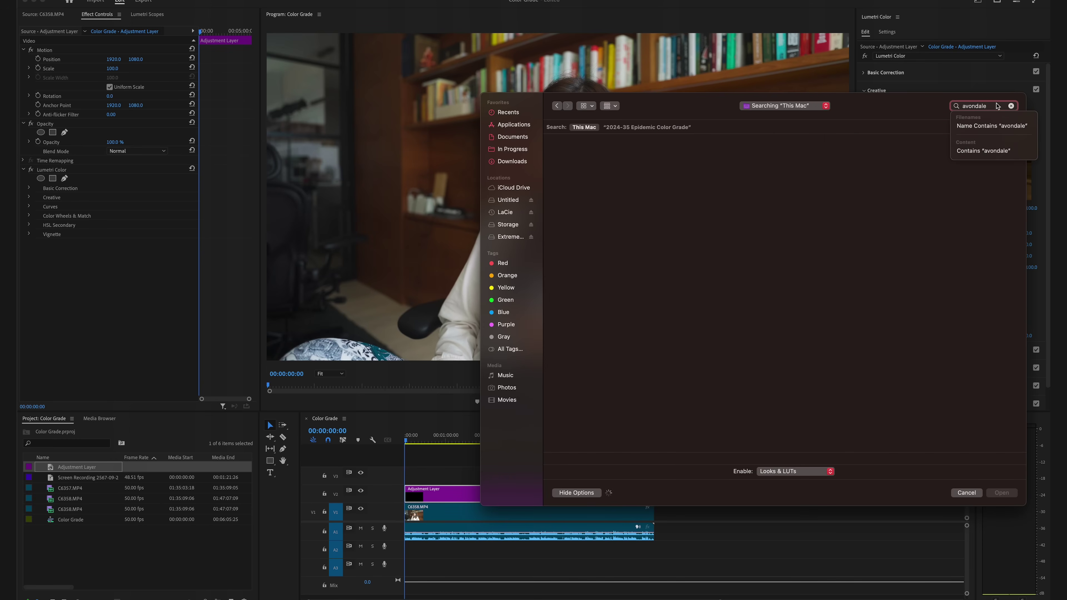
{"action": "left_click", "coordinate": [566, 236]}
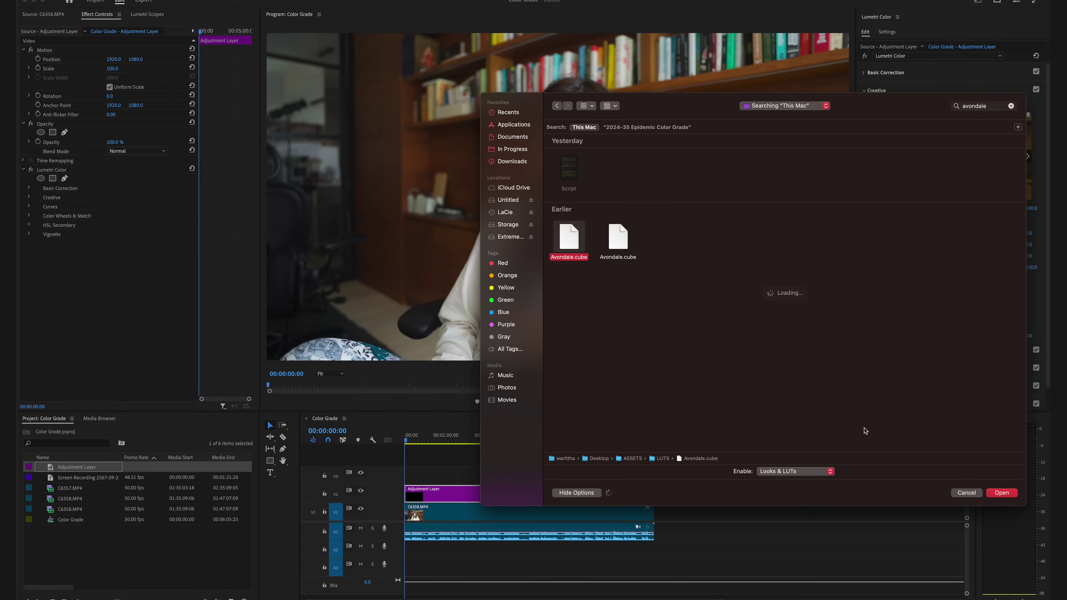
{"action": "left_click", "coordinate": [1008, 494]}
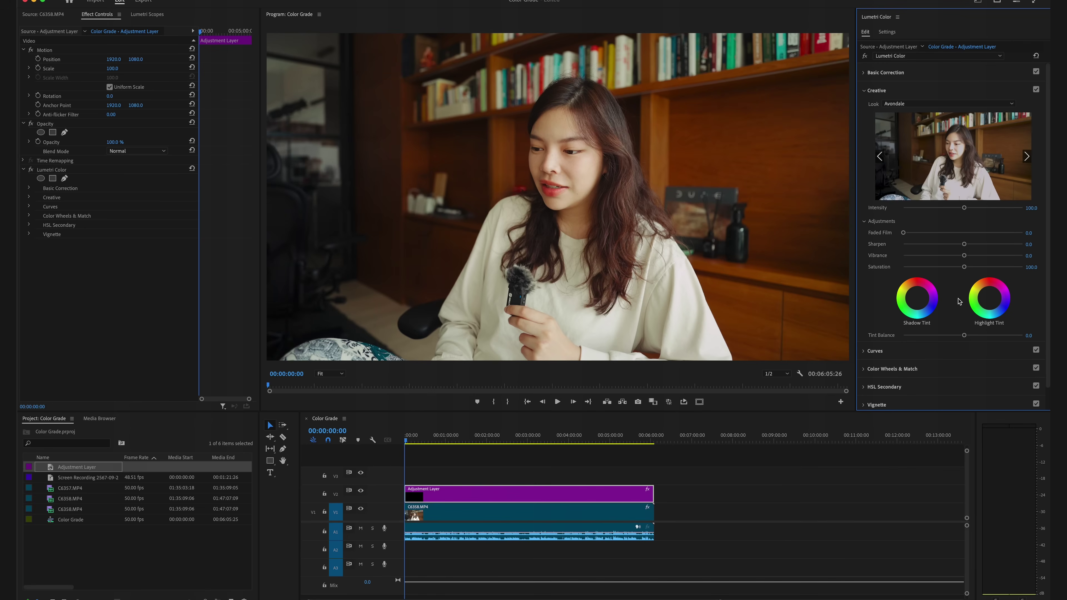
{"action": "mouse_move", "coordinate": [965, 208]}
{"action": "left_mouse_down"}
{"action": "mouse_move", "coordinate": [1023, 208]}
{"action": "mouse_move", "coordinate": [897, 208]}
{"action": "mouse_move", "coordinate": [946, 215]}
{"action": "left_mouse_up"}
{"action": "left_click_drag", "start_coordinate": [67, 469], "coordinate": [658, 478]}
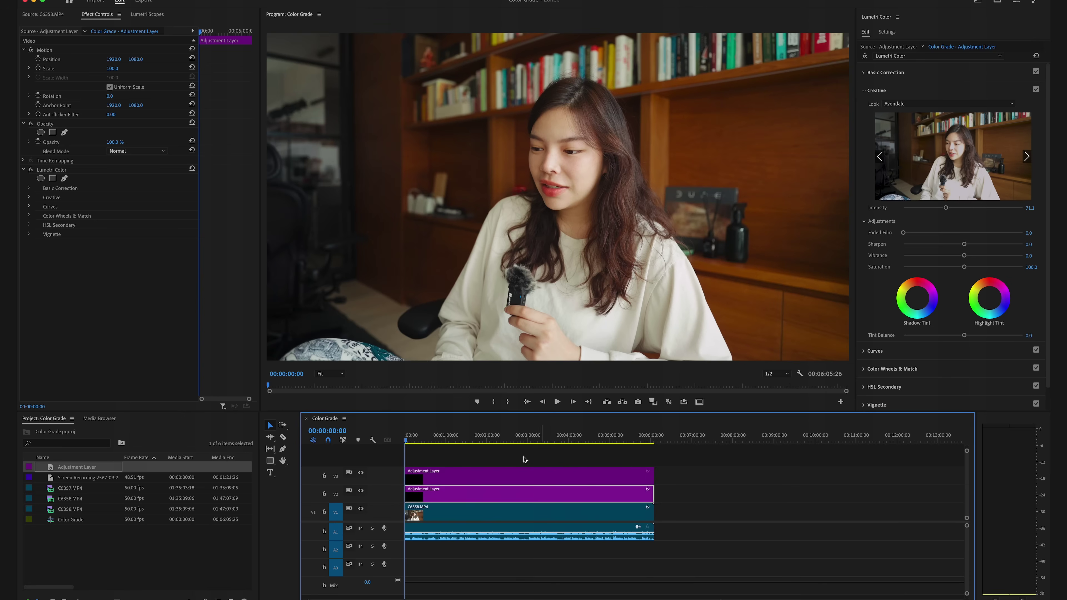
Step: Load JW Kodak Portra 400.cube onto the V3 adjustment layer with intensity about 27
{"action": "left_click", "coordinate": [465, 472]}
{"action": "left_click", "coordinate": [920, 106]}
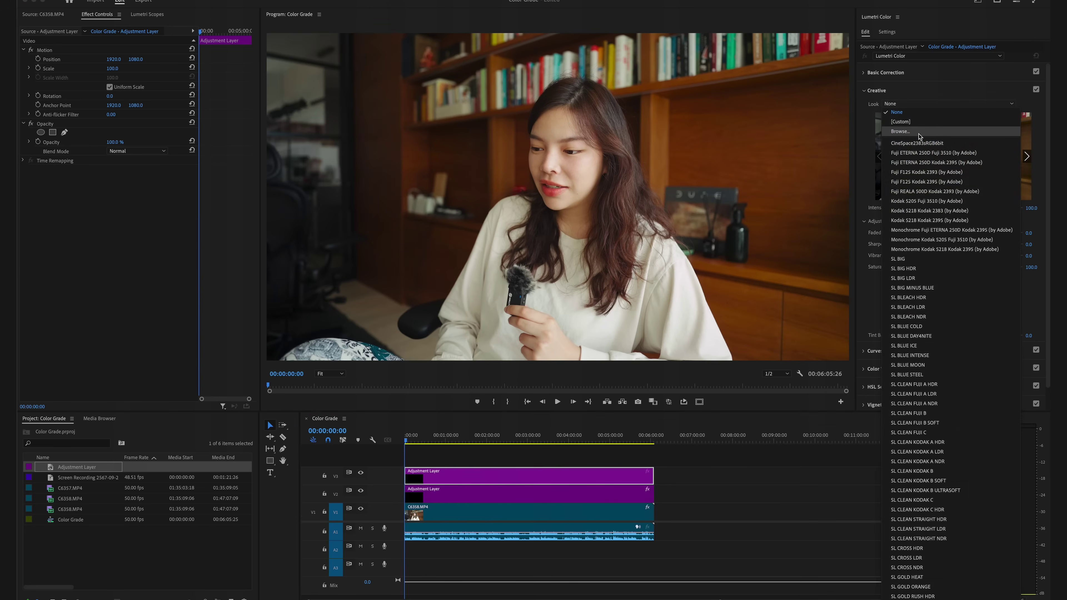
{"action": "left_click", "coordinate": [920, 134]}
{"action": "left_click", "coordinate": [972, 106]}
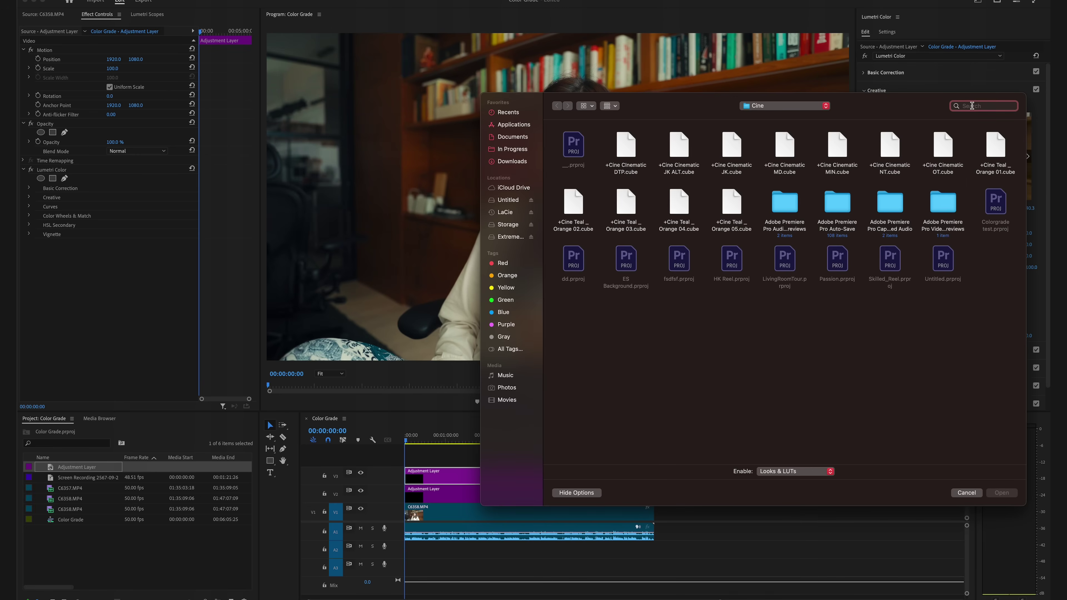
{"action": "type", "text": "JW kodak"}
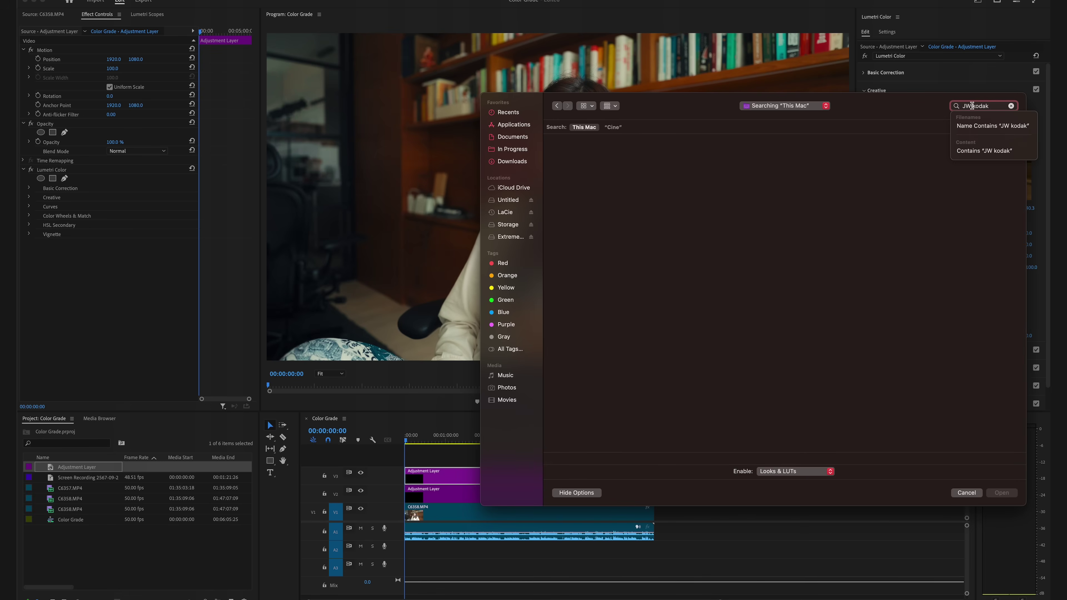
{"action": "left_click", "coordinate": [824, 242]}
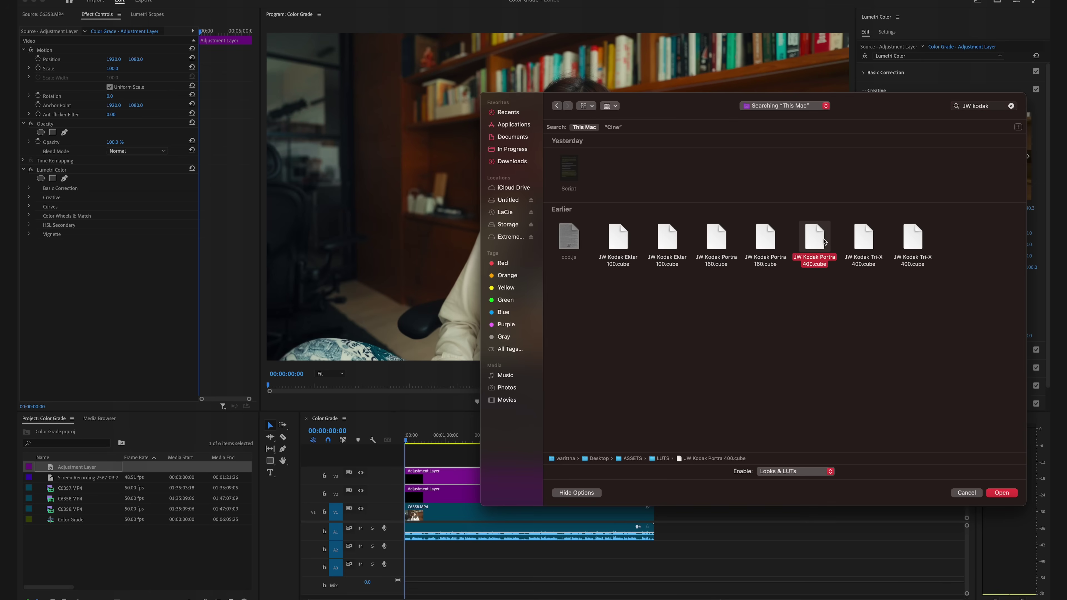
{"action": "double_click", "coordinate": [824, 242]}
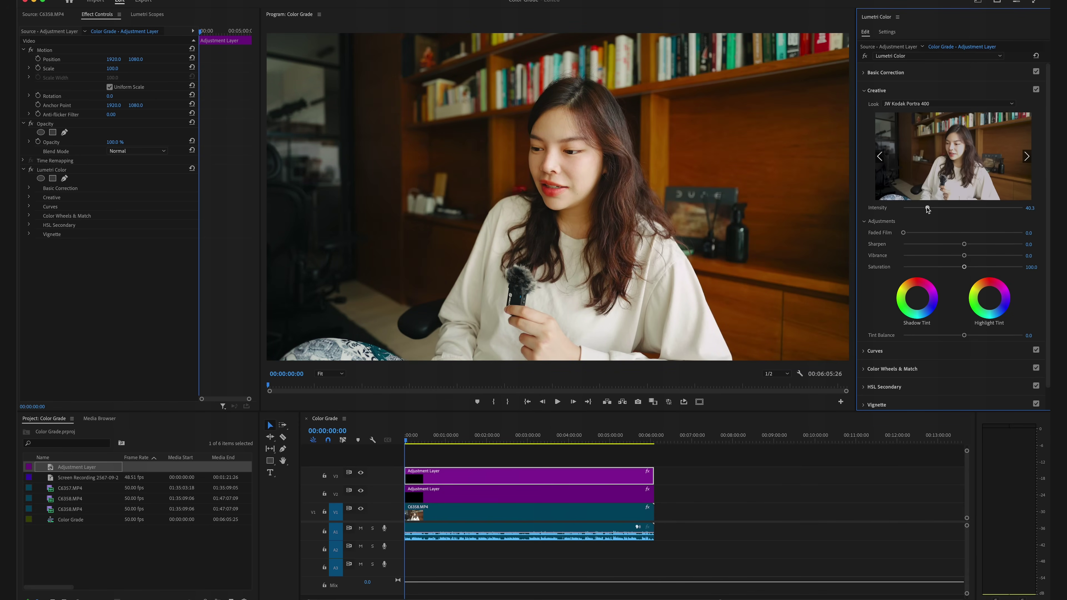
{"action": "mouse_move", "coordinate": [927, 207]}
{"action": "left_mouse_down"}
{"action": "mouse_move", "coordinate": [971, 208]}
{"action": "mouse_move", "coordinate": [869, 220]}
{"action": "left_mouse_up"}
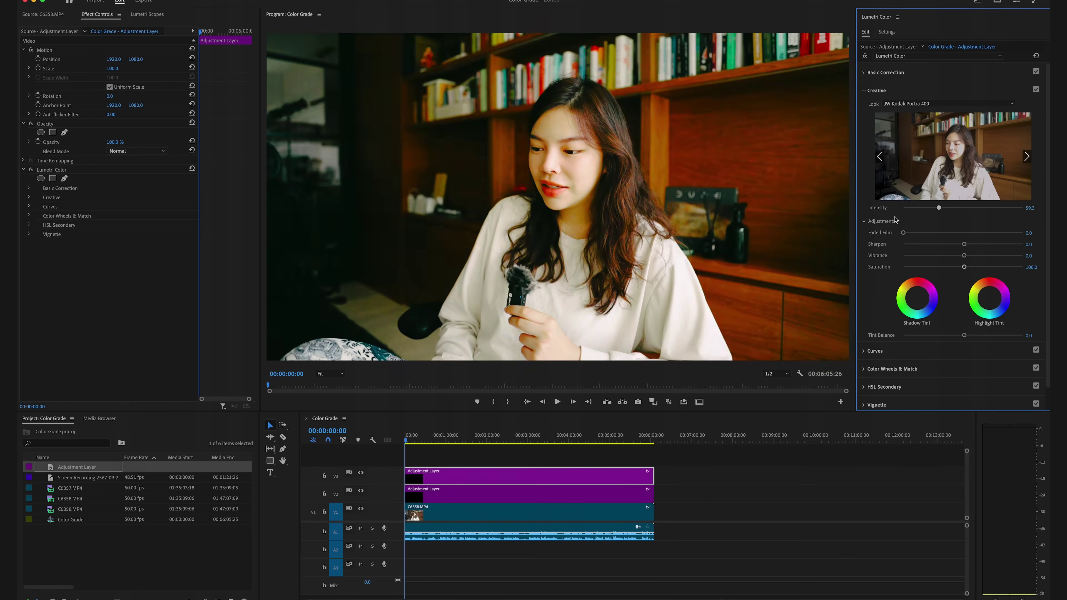
{"action": "left_click_drag", "start_coordinate": [918, 211], "coordinate": [920, 211]}
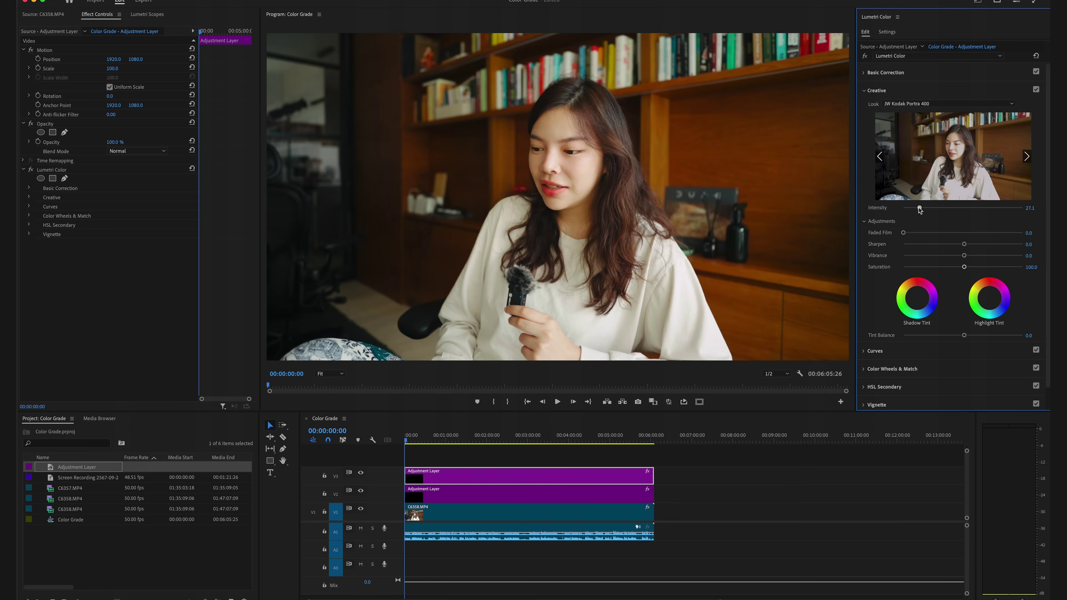
{"action": "left_click", "coordinate": [863, 71]}
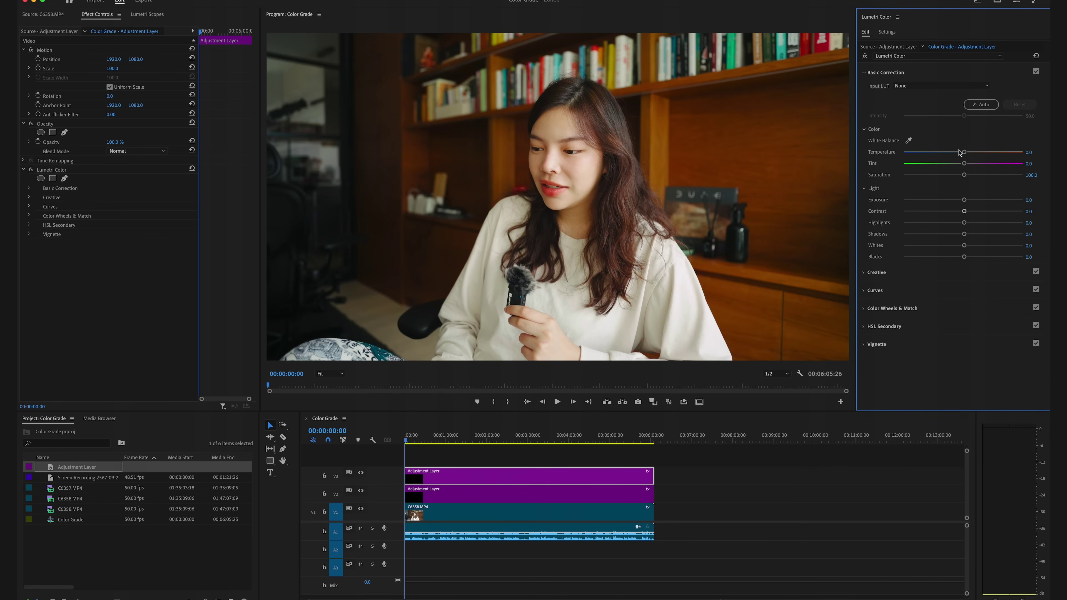
Step: Nudge tint slightly toward magenta, then lower the Avondale layer's contrast to -26
{"action": "left_click_drag", "start_coordinate": [963, 164], "coordinate": [966, 166]}
{"action": "left_click", "coordinate": [559, 496]}
{"action": "left_click", "coordinate": [560, 496]}
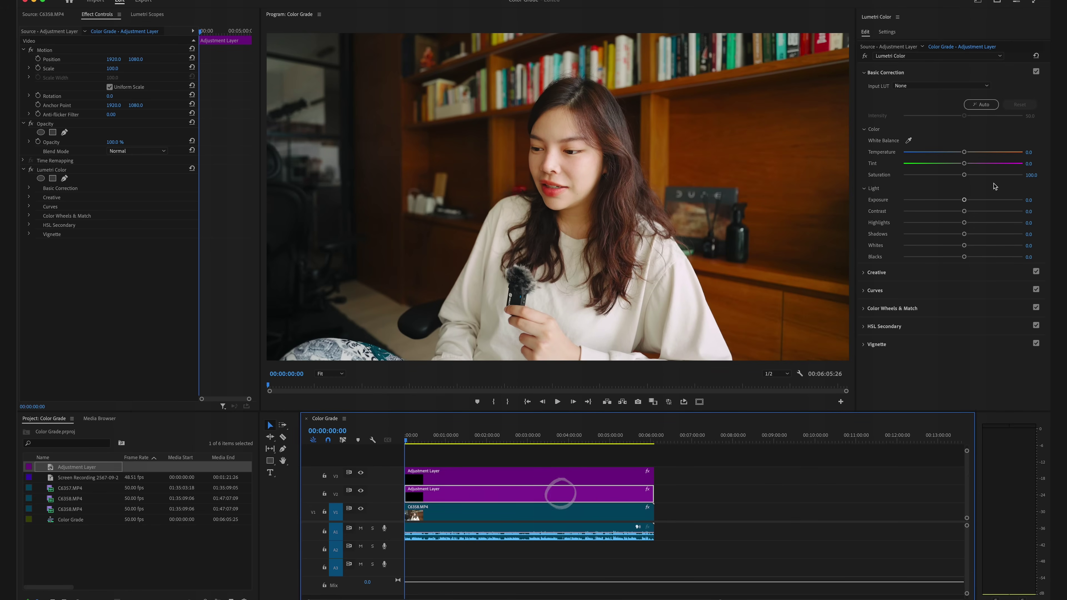
{"action": "left_click_drag", "start_coordinate": [965, 211], "coordinate": [954, 211]}
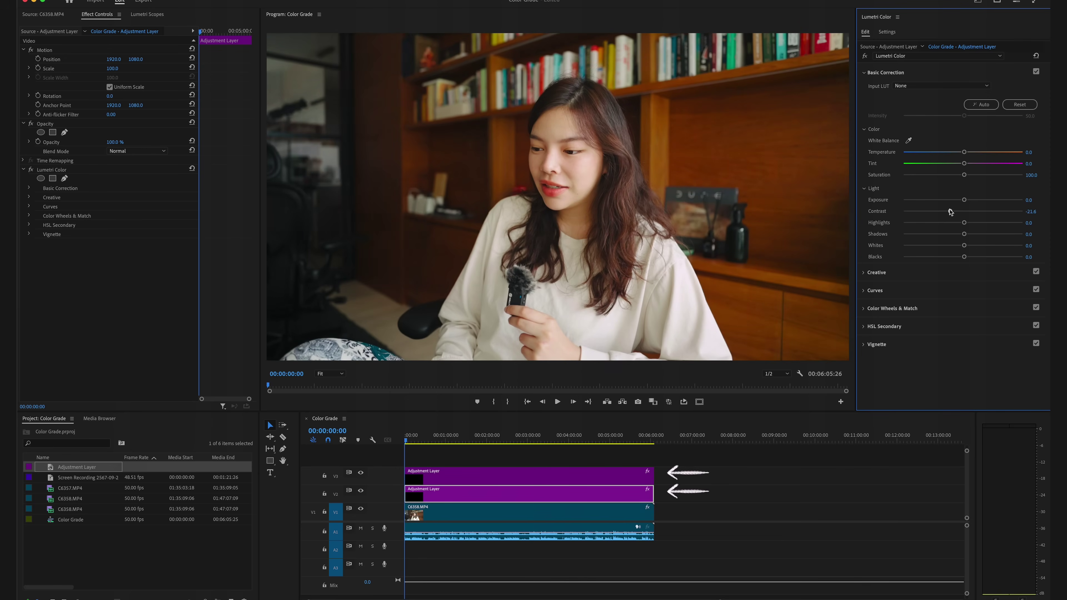
Step: Add Faded Film of about 12.1 to the Avondale look, testing then resetting Shadow Tint
{"action": "left_click", "coordinate": [864, 272]}
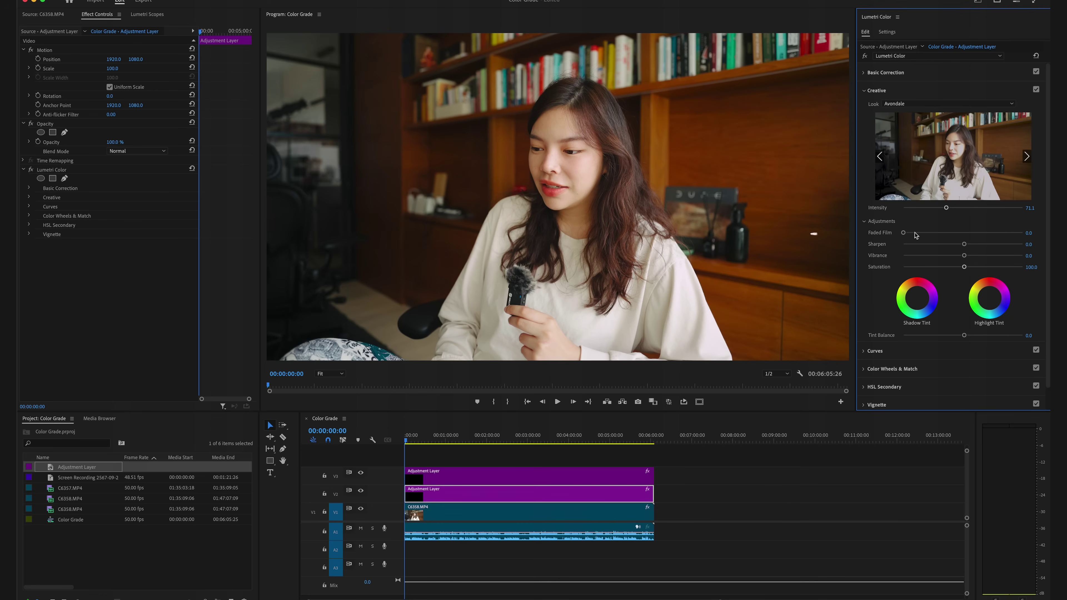
{"action": "mouse_move", "coordinate": [903, 232]}
{"action": "left_mouse_down"}
{"action": "mouse_move", "coordinate": [1023, 233]}
{"action": "mouse_move", "coordinate": [889, 236]}
{"action": "mouse_move", "coordinate": [918, 233]}
{"action": "left_mouse_up"}
{"action": "left_click", "coordinate": [917, 298]}
{"action": "left_click_drag", "start_coordinate": [916, 297], "coordinate": [914, 301]}
{"action": "double_click", "coordinate": [916, 302]}
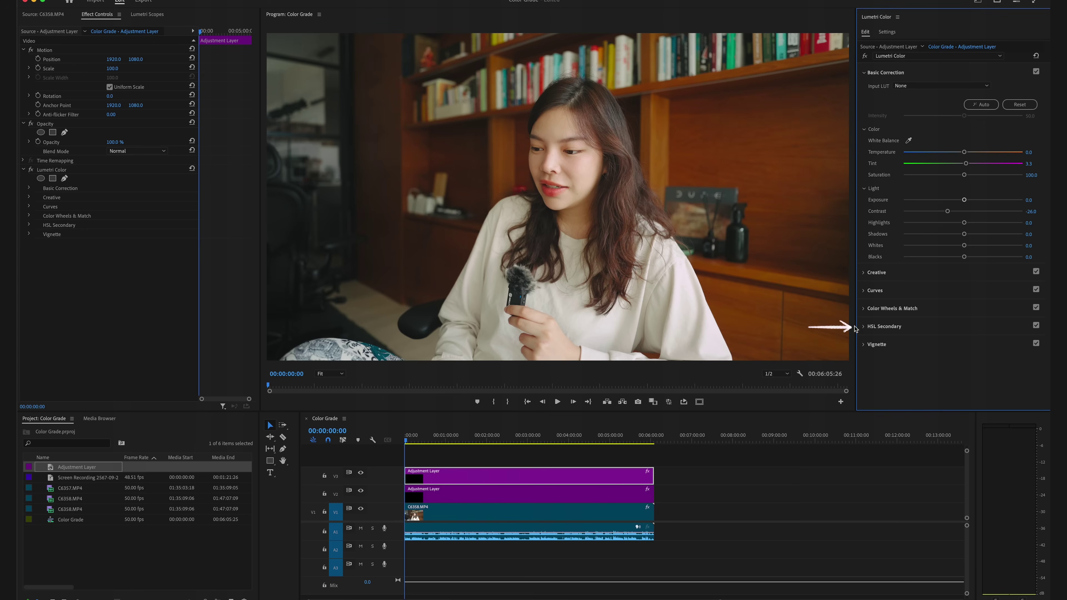
Step: Key the red tones in HSL Secondary, narrowing H/S/L ranges with denoise 60.4 and blur 18.0
{"action": "left_click", "coordinate": [864, 327]}
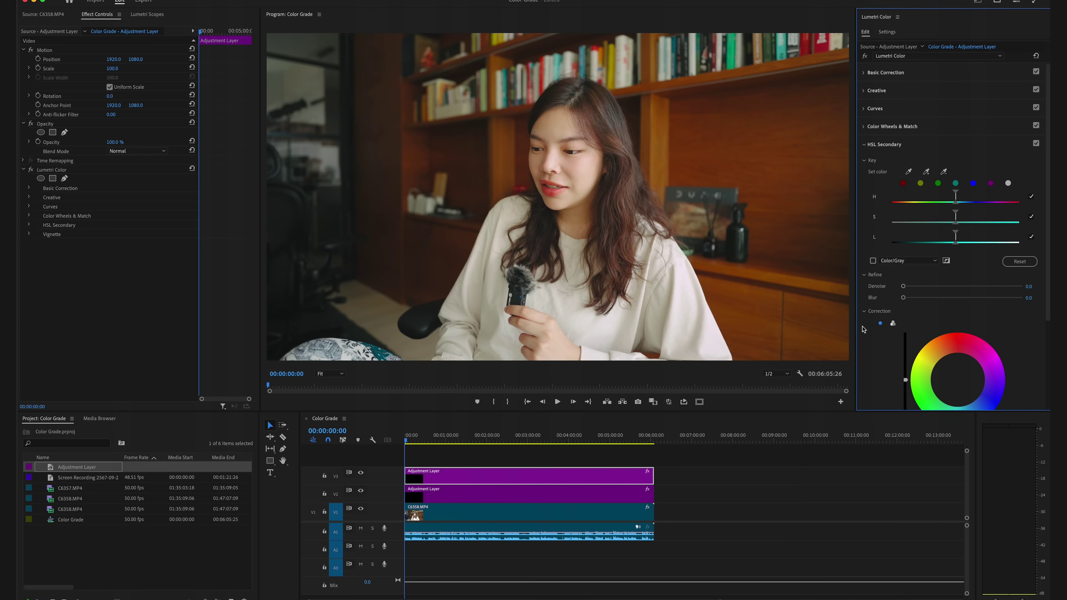
{"action": "left_click", "coordinate": [903, 183]}
{"action": "mouse_move", "coordinate": [903, 203]}
{"action": "left_mouse_down"}
{"action": "mouse_move", "coordinate": [899, 214]}
{"action": "mouse_move", "coordinate": [923, 213]}
{"action": "mouse_move", "coordinate": [897, 235]}
{"action": "left_mouse_up"}
{"action": "mouse_move", "coordinate": [1016, 238]}
{"action": "left_mouse_down"}
{"action": "mouse_move", "coordinate": [938, 243]}
{"action": "mouse_move", "coordinate": [1000, 236]}
{"action": "left_mouse_up"}
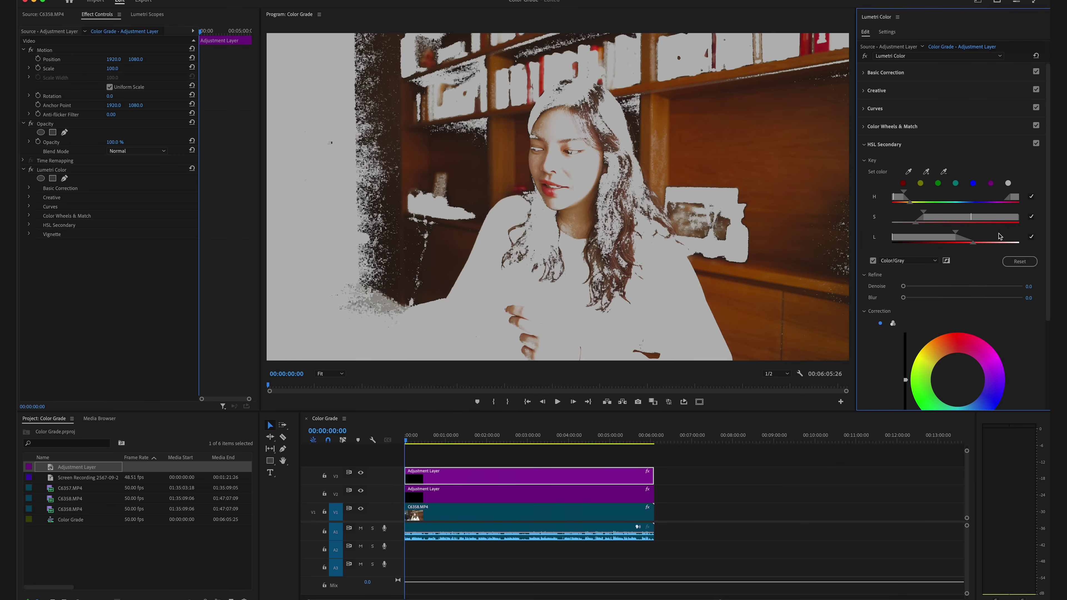
{"action": "mouse_move", "coordinate": [957, 236]}
{"action": "left_mouse_down"}
{"action": "mouse_move", "coordinate": [986, 237]}
{"action": "mouse_move", "coordinate": [927, 236]}
{"action": "left_mouse_up"}
{"action": "mouse_move", "coordinate": [903, 287]}
{"action": "left_mouse_down"}
{"action": "mouse_move", "coordinate": [972, 298]}
{"action": "mouse_move", "coordinate": [975, 287]}
{"action": "left_mouse_up"}
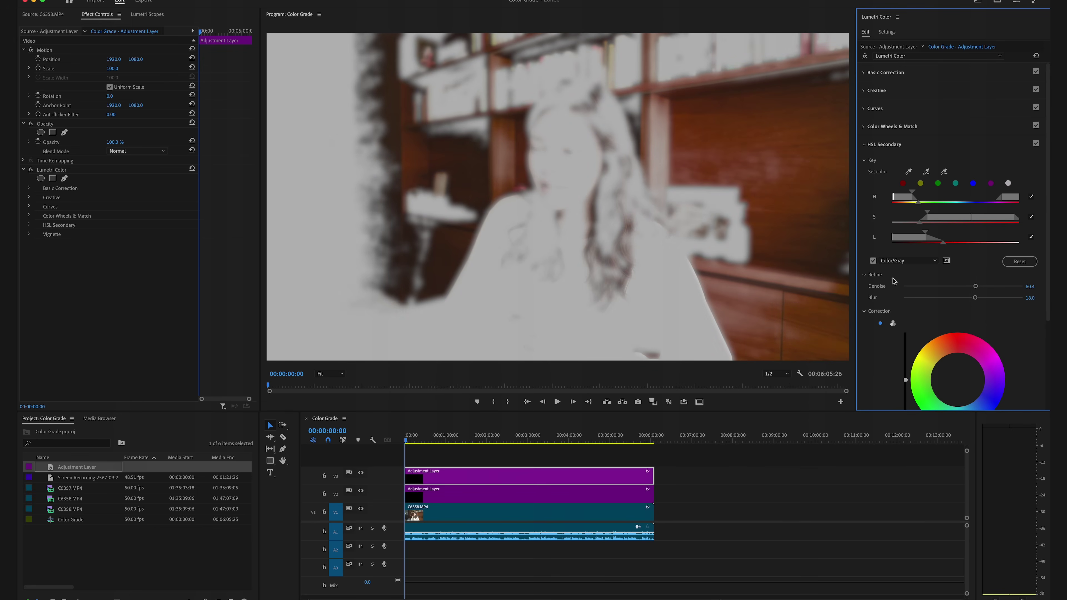
Step: Make the keyed red tones less saturated and cooler in temperature
{"action": "left_click", "coordinate": [871, 261]}
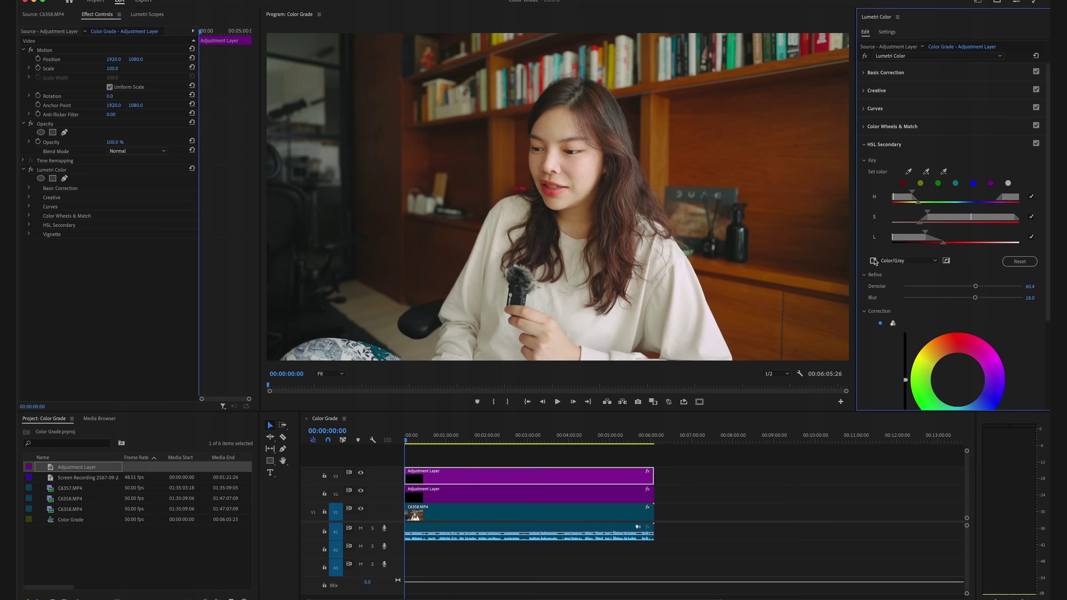
{"action": "scroll", "coordinate": [936, 304], "scroll_direction": "down", "scroll_amount": 3}
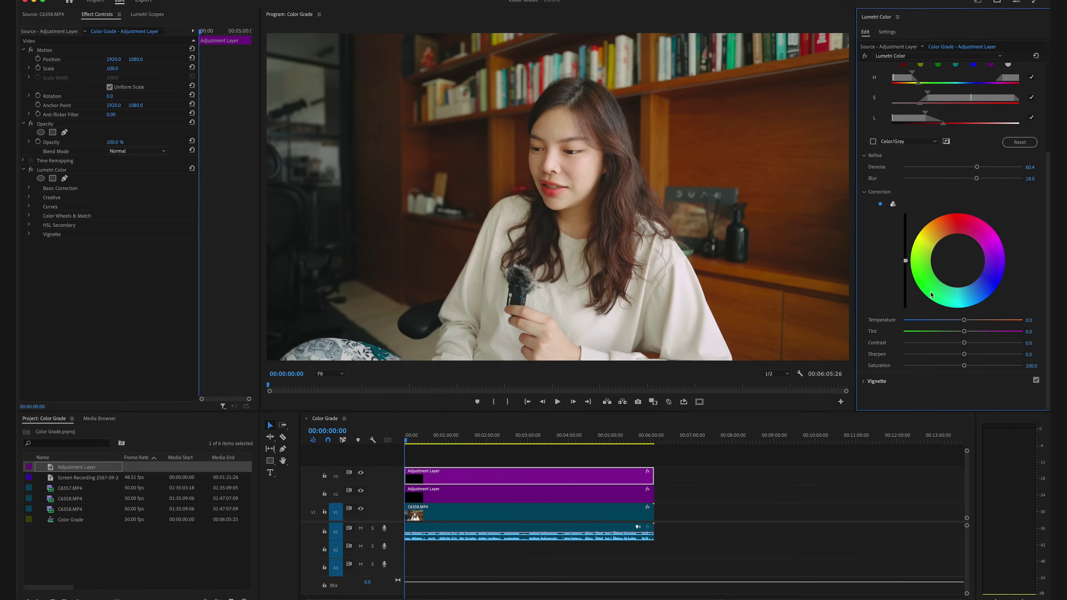
{"action": "mouse_move", "coordinate": [964, 365]}
{"action": "left_mouse_down"}
{"action": "mouse_move", "coordinate": [838, 368]}
{"action": "mouse_move", "coordinate": [952, 368]}
{"action": "left_mouse_up"}
{"action": "left_click_drag", "start_coordinate": [965, 320], "coordinate": [956, 343]}
{"action": "scroll", "coordinate": [941, 283], "scroll_direction": "up", "scroll_amount": 1}
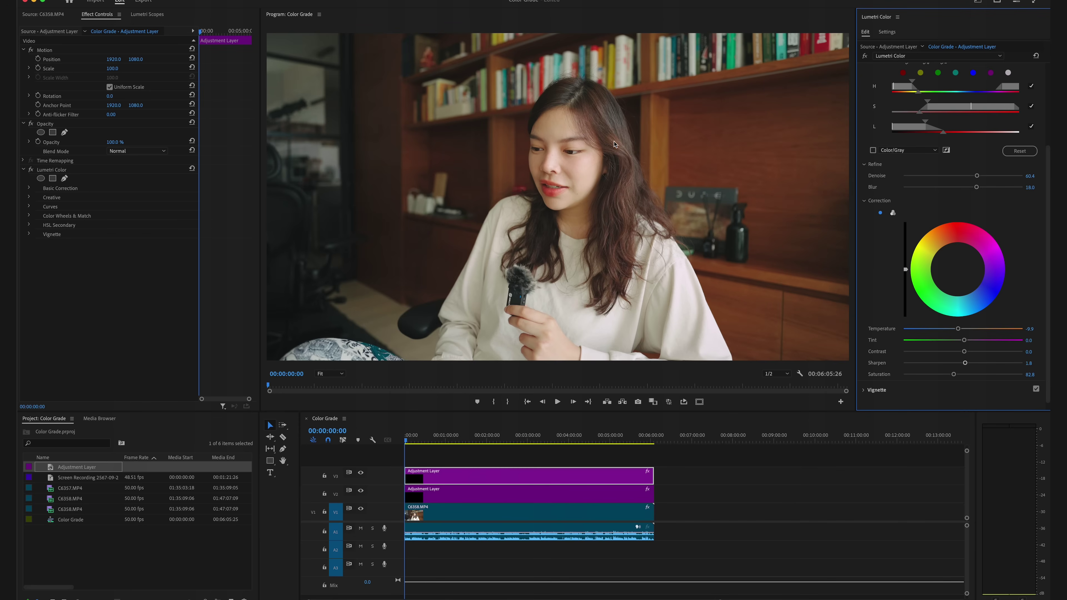
Step: Find 'lumetri color' in the Effects panel and drag it onto the V3 adjustment layer
{"action": "left_click", "coordinate": [294, 0]}
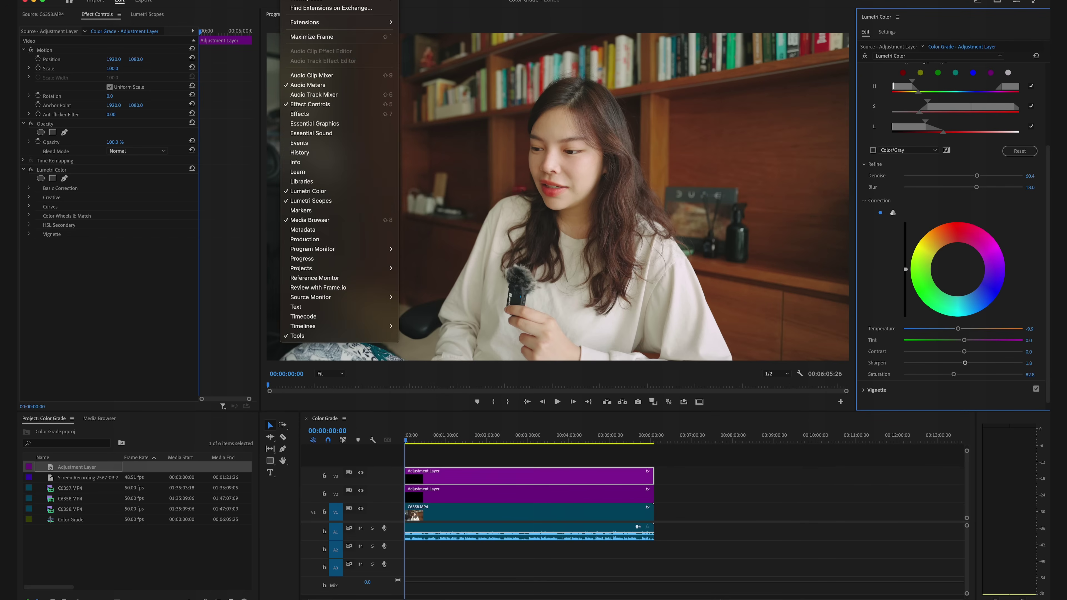
{"action": "left_click", "coordinate": [329, 117]}
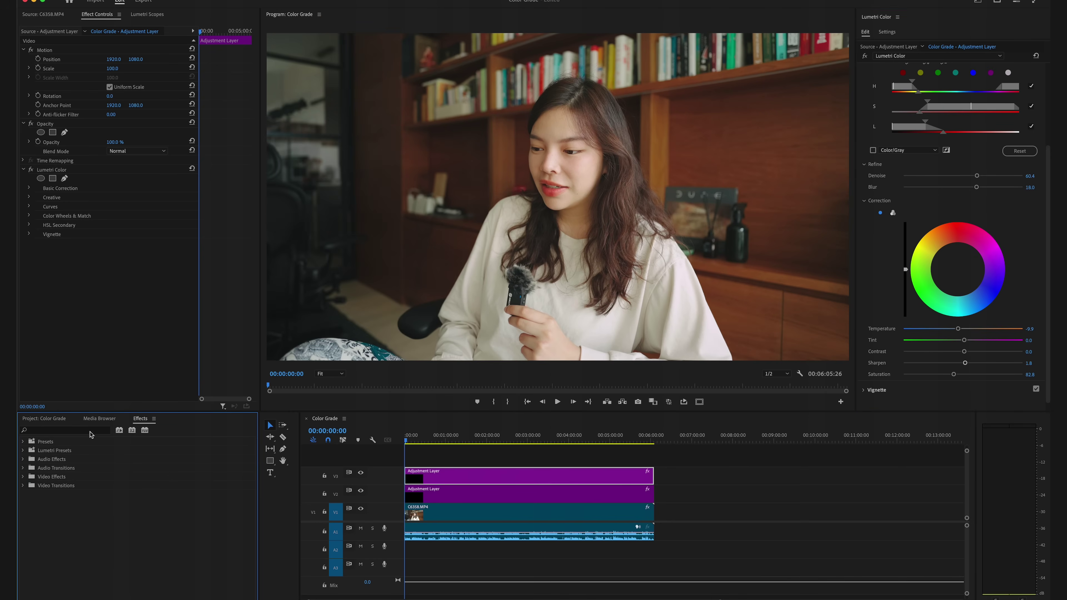
{"action": "left_click", "coordinate": [90, 433]}
{"action": "type", "text": "lumetr"}
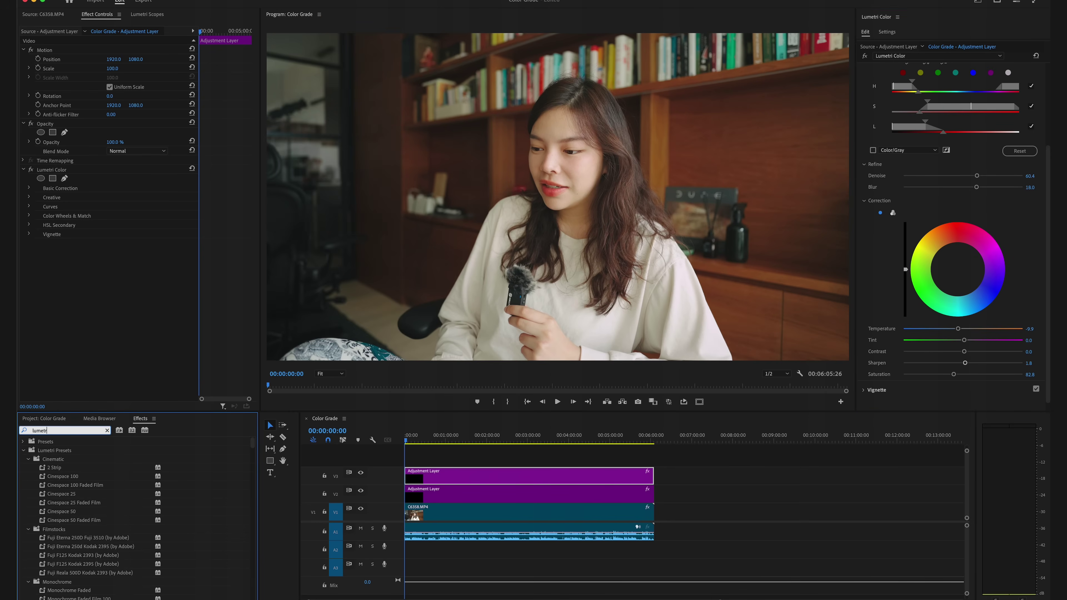
{"action": "type", "text": "i color"}
{"action": "left_click", "coordinate": [68, 495]}
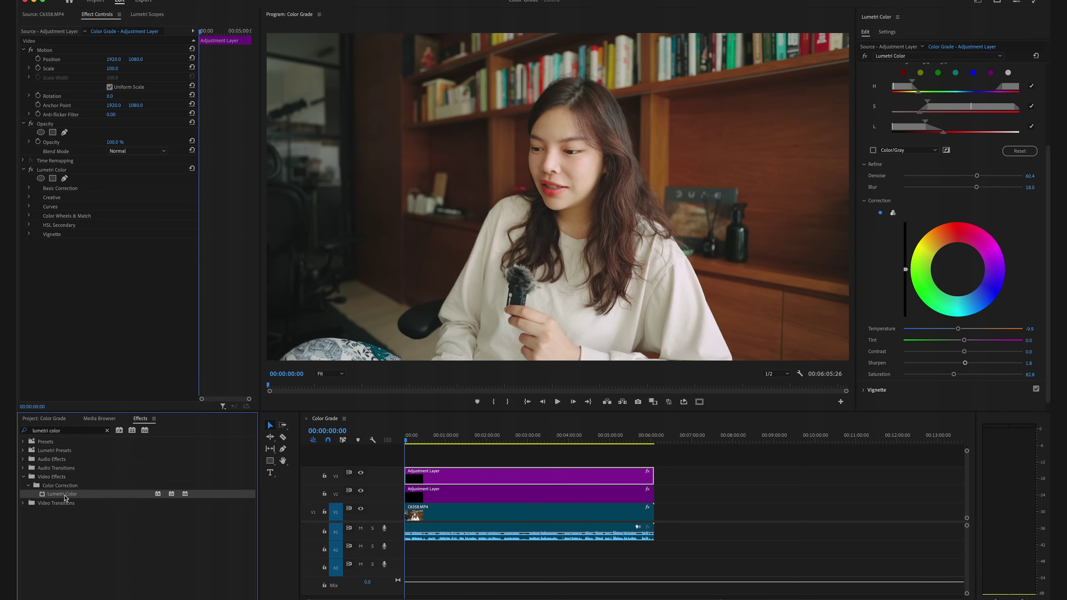
{"action": "left_click_drag", "start_coordinate": [66, 498], "coordinate": [443, 478]}
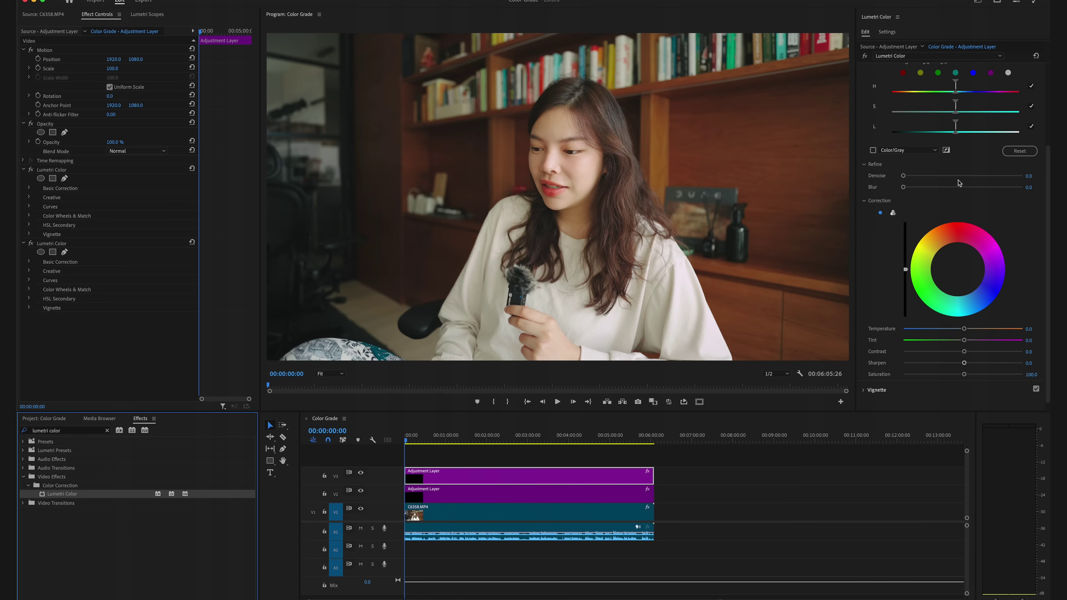
{"action": "scroll", "coordinate": [958, 183], "scroll_direction": "up", "scroll_amount": 3}
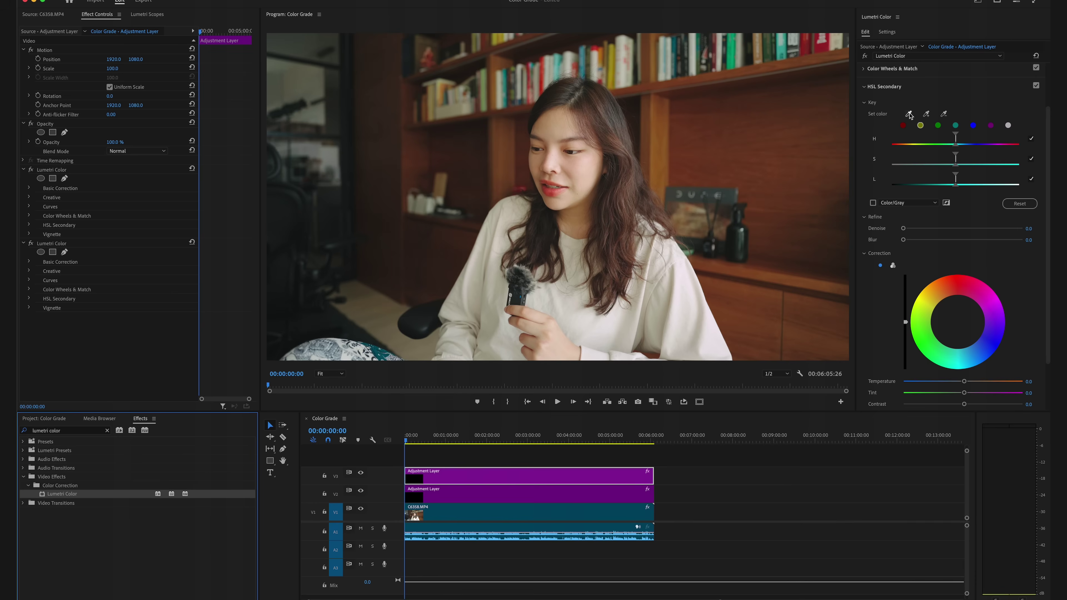
Step: Sample a warm key colour from the image, tighten its hue range, then reset tint and saturation
{"action": "left_click", "coordinate": [909, 114]}
{"action": "left_click", "coordinate": [662, 153]}
{"action": "mouse_move", "coordinate": [914, 138]}
{"action": "left_mouse_down"}
{"action": "mouse_move", "coordinate": [897, 143]}
{"action": "mouse_move", "coordinate": [958, 155]}
{"action": "left_mouse_up"}
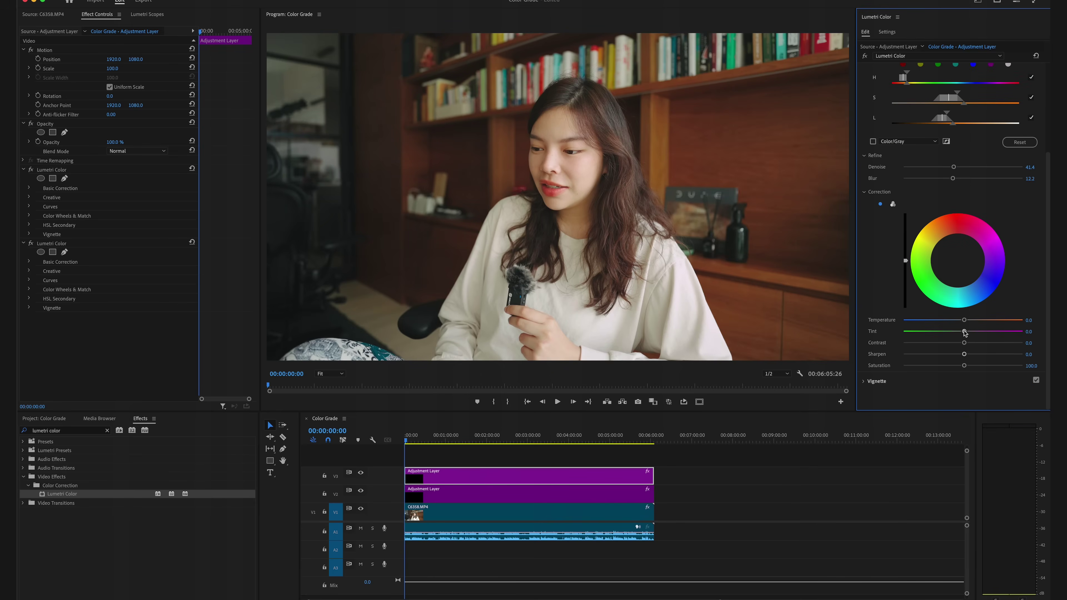
{"action": "left_click_drag", "start_coordinate": [964, 331], "coordinate": [971, 332]}
{"action": "double_click", "coordinate": [964, 366]}
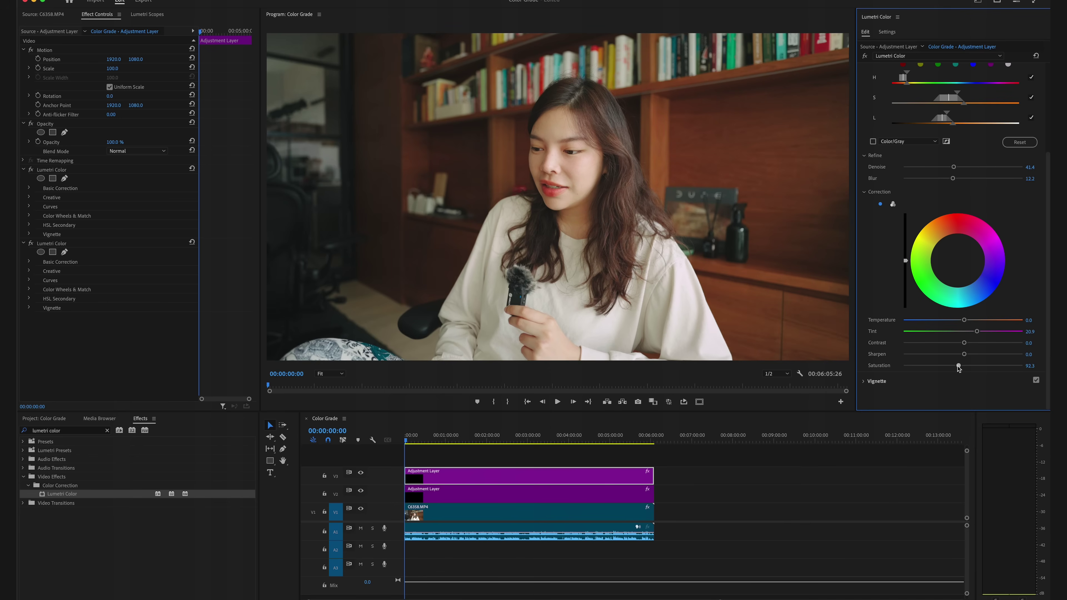